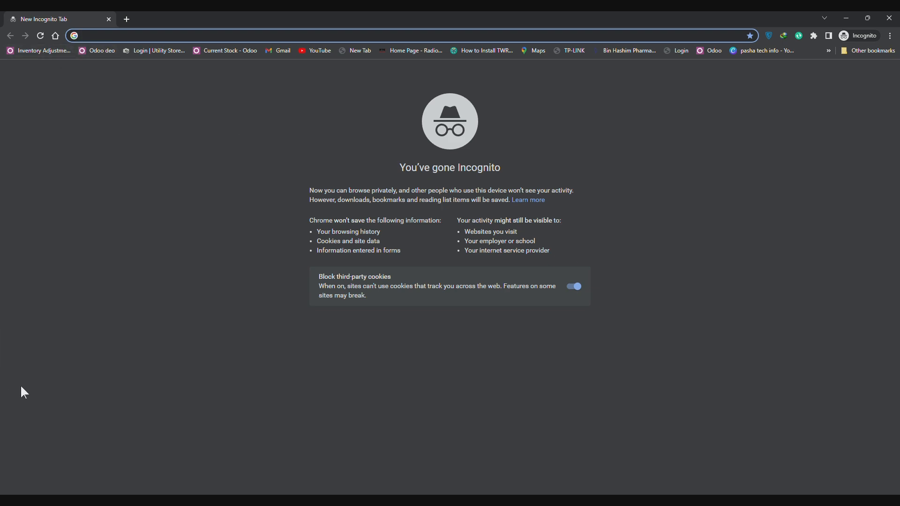
Step: Open the bookmarked Inventory Adjustment page and log in with the account's email and password
{"action": "left_click", "coordinate": [45, 52]}
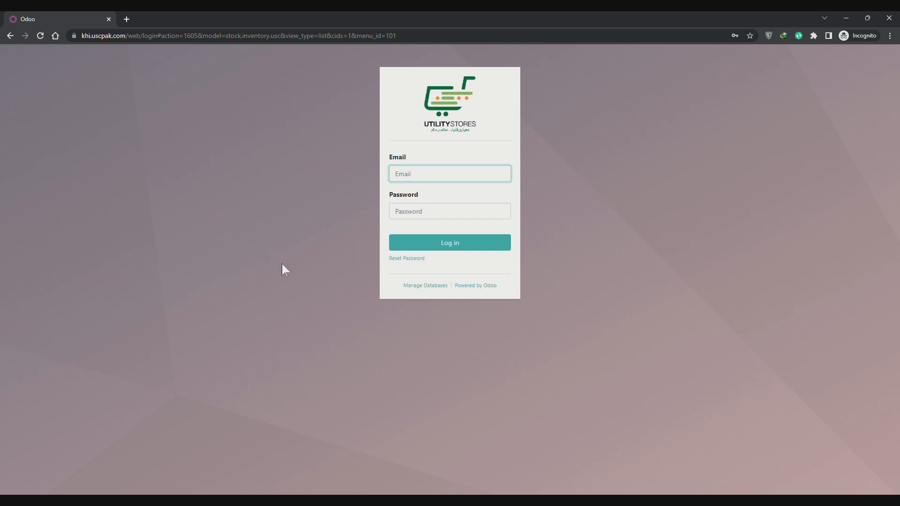
{"action": "type", "text": "0"}
{"action": "left_click", "coordinate": [489, 217]}
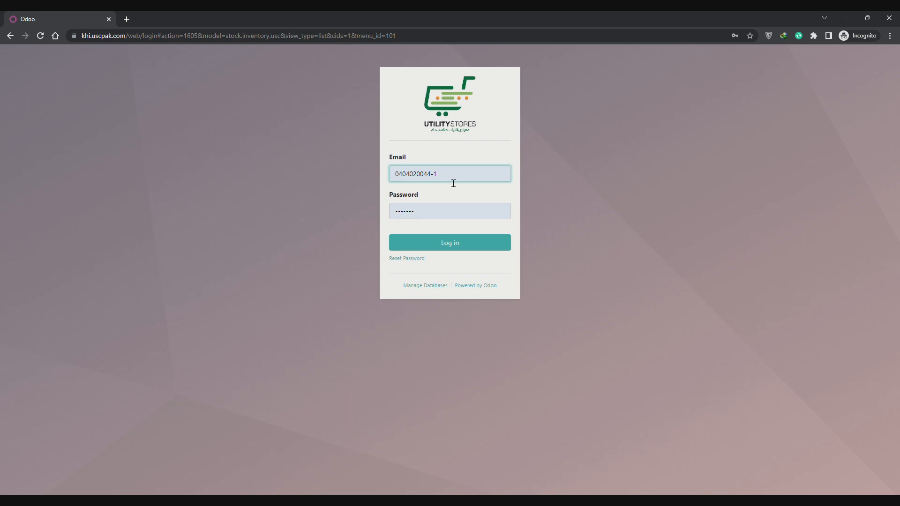
{"action": "left_click", "coordinate": [420, 210]}
{"action": "left_click", "coordinate": [313, 315]}
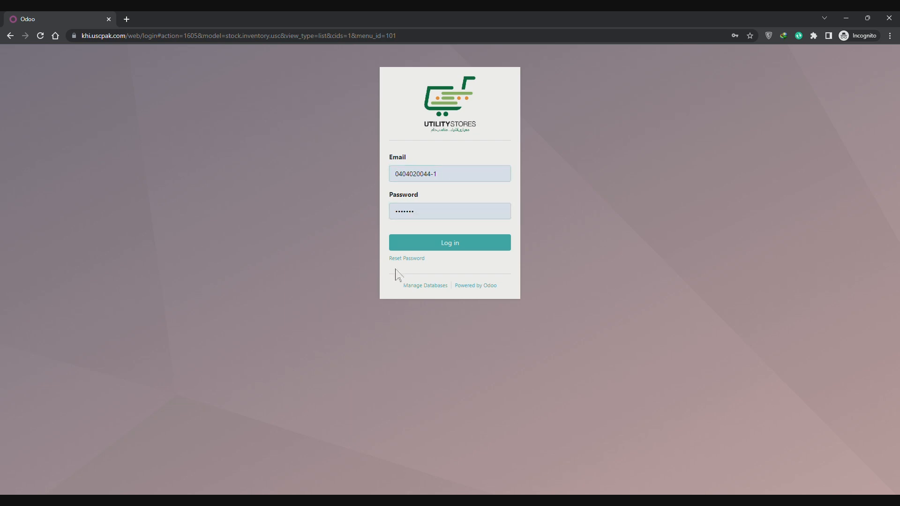
{"action": "left_click", "coordinate": [475, 247]}
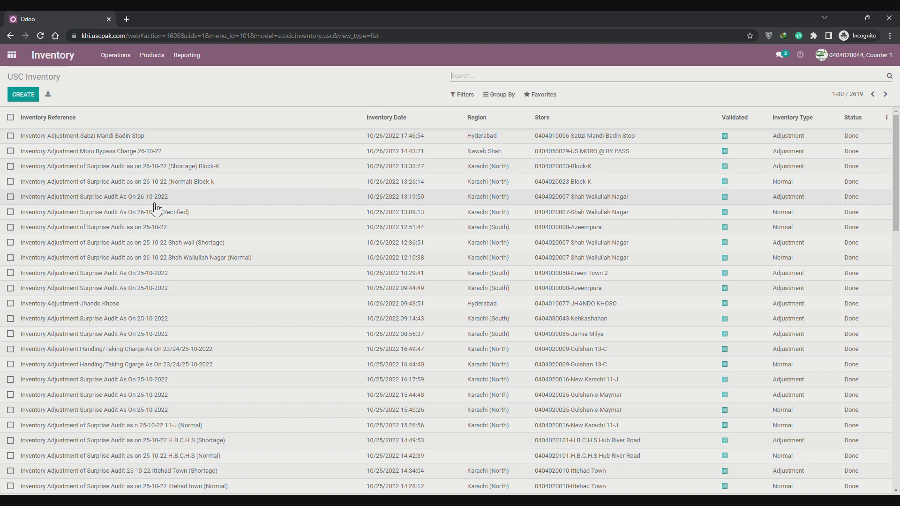
Step: Go to the app overview, view the Point of Sale dashboard, and return to the overview
{"action": "left_click", "coordinate": [14, 57]}
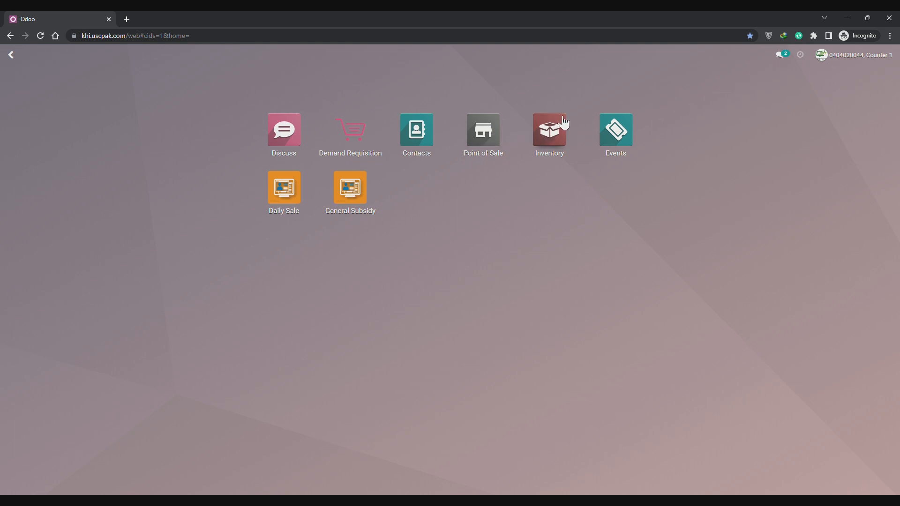
{"action": "left_click", "coordinate": [497, 140]}
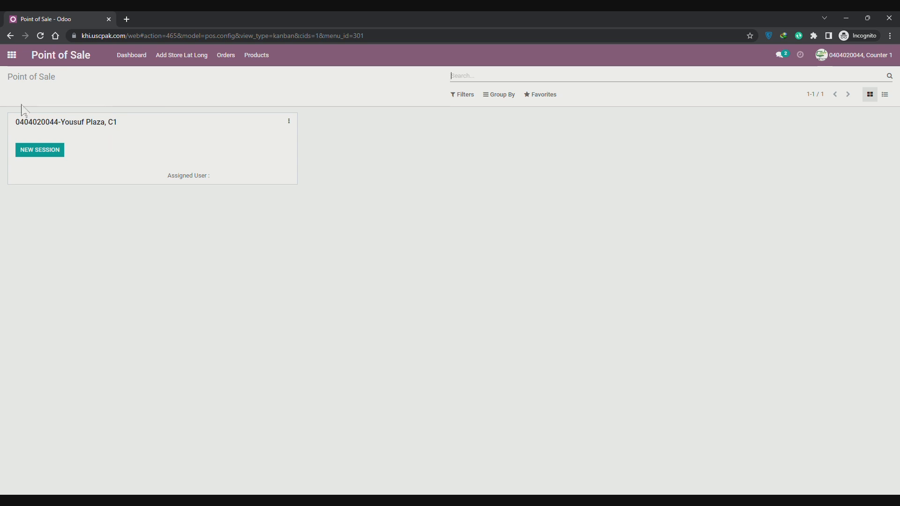
{"action": "left_click", "coordinate": [12, 56]}
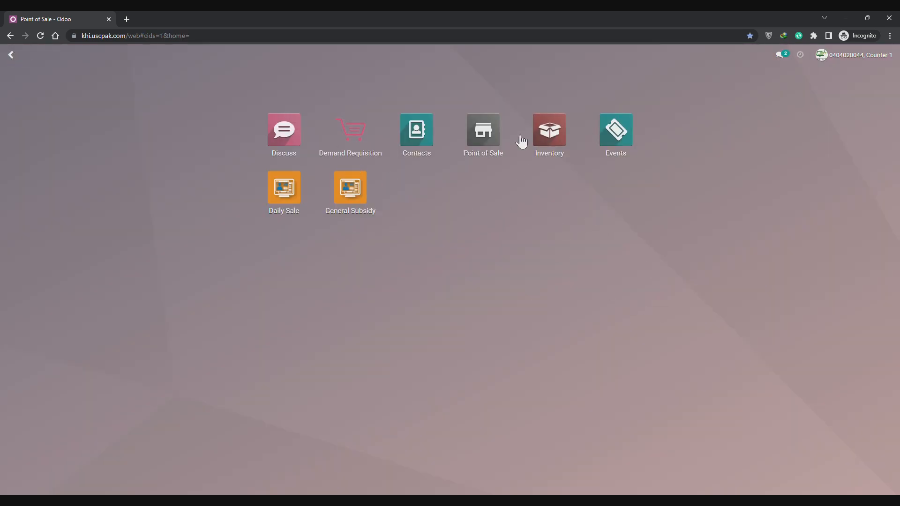
Step: Open the Transfers list of the Inventory app and look through its records
{"action": "left_click", "coordinate": [567, 139]}
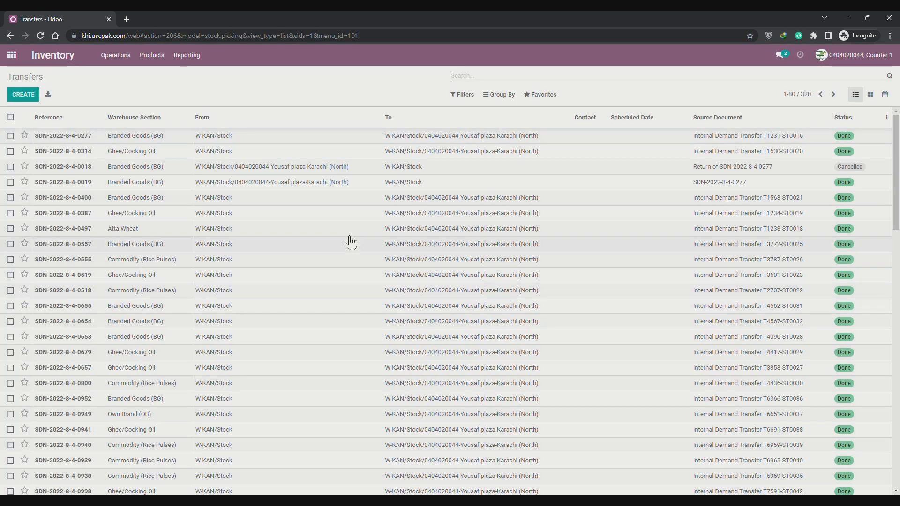
{"action": "scroll", "coordinate": [275, 333], "scroll_direction": "down", "scroll_amount": 5}
{"action": "scroll", "coordinate": [240, 402], "scroll_direction": "up", "scroll_amount": 5}
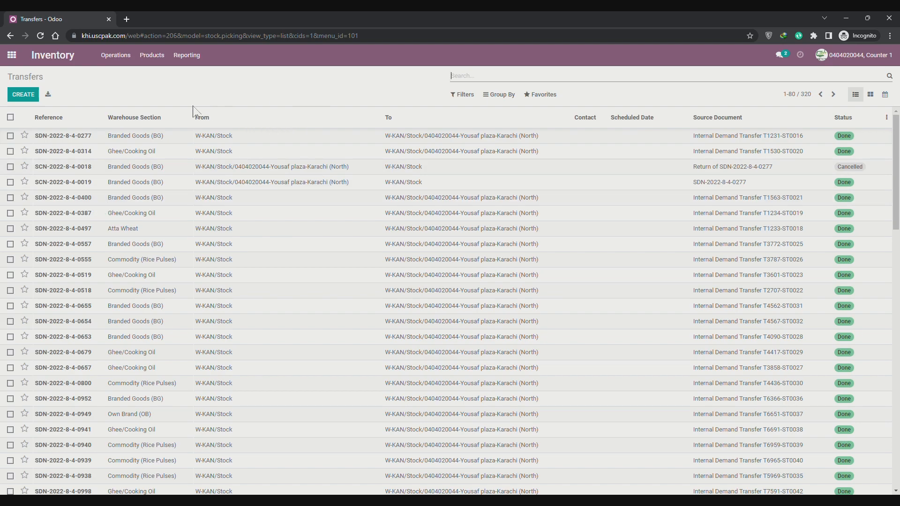
{"action": "scroll", "coordinate": [40, 172], "scroll_direction": "down", "scroll_amount": 1}
{"action": "scroll", "coordinate": [40, 172], "scroll_direction": "up", "scroll_amount": 1}
Step: Group the Transfers list by Warehouse Section, Operation Type and Status, in that order
{"action": "left_click", "coordinate": [511, 99]}
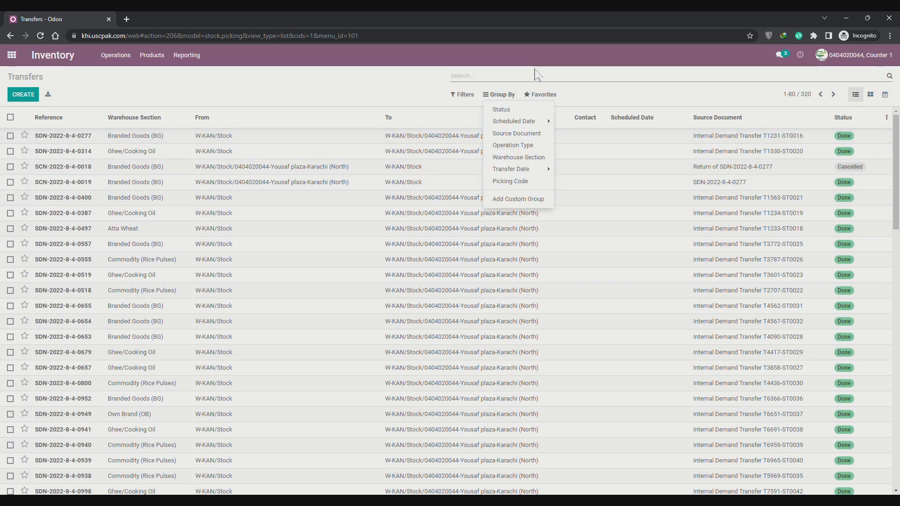
{"action": "left_click", "coordinate": [523, 164]}
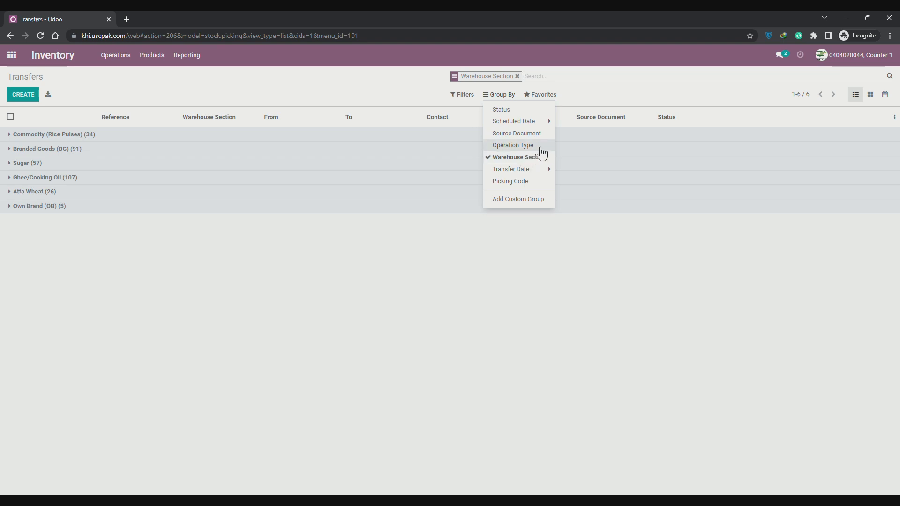
{"action": "left_click", "coordinate": [545, 150]}
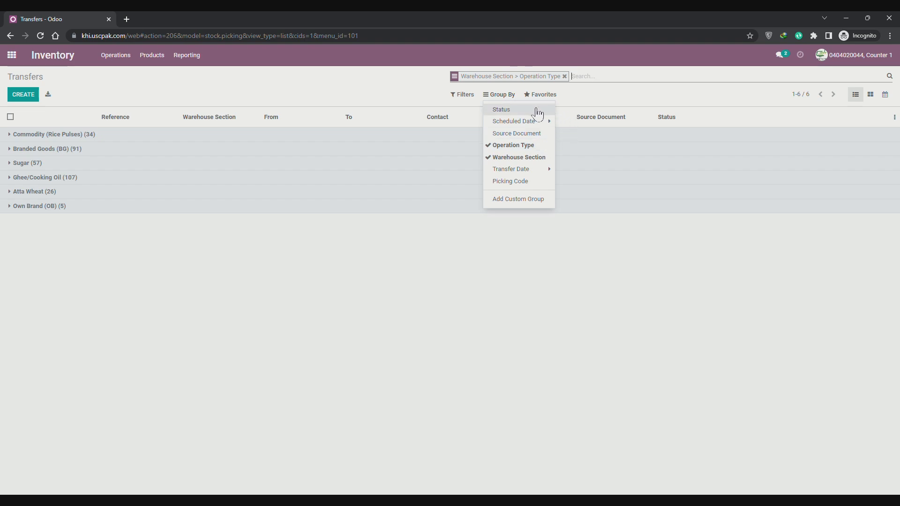
{"action": "left_click", "coordinate": [536, 110]}
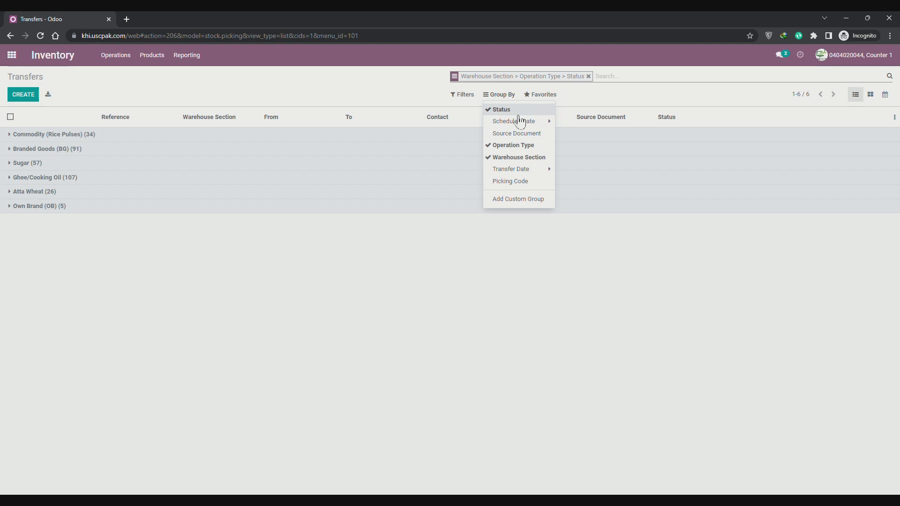
{"action": "left_click", "coordinate": [66, 270]}
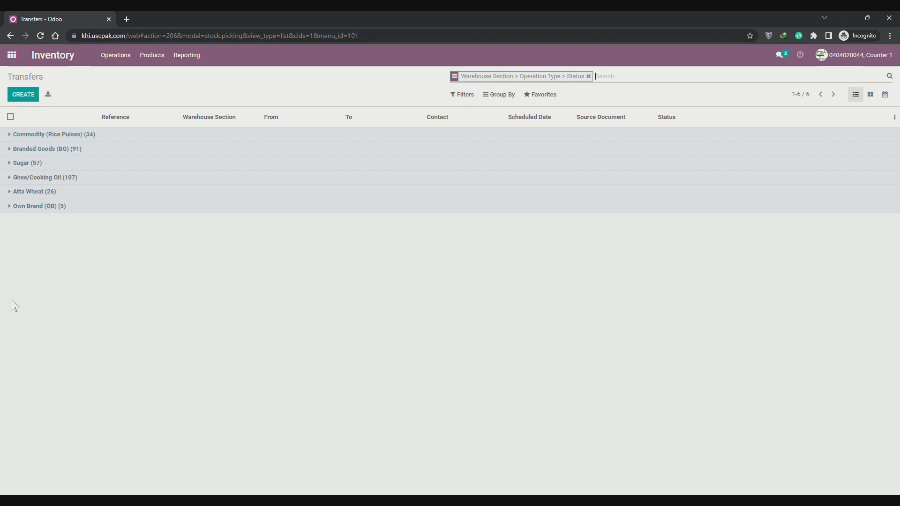
Step: Save the current grouping of the Transfers list as a favorite search named "w-h wise"
{"action": "left_click", "coordinate": [555, 99]}
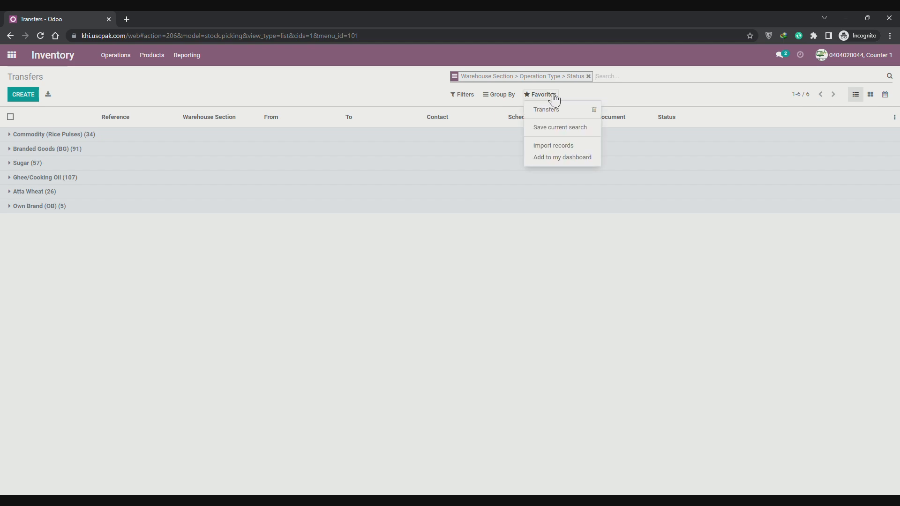
{"action": "left_click", "coordinate": [561, 132]}
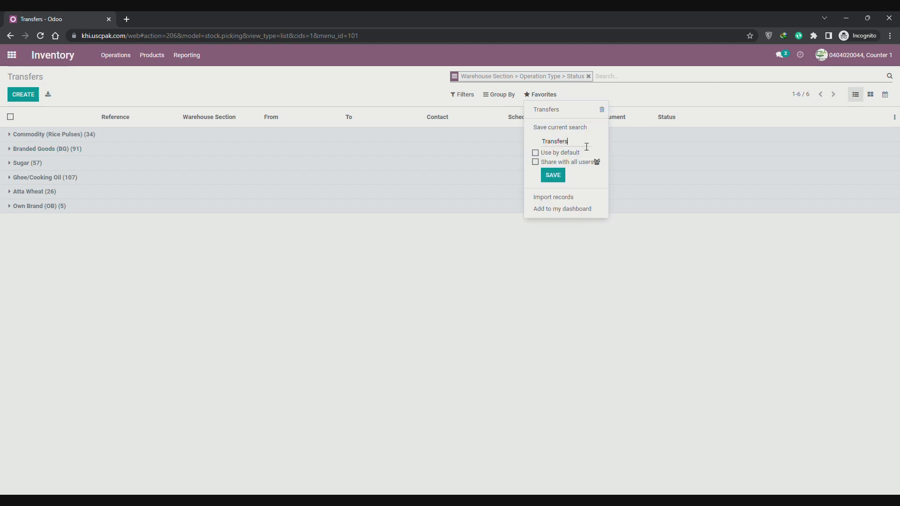
{"action": "left_click_drag", "start_coordinate": [568, 146], "coordinate": [532, 150]}
{"action": "type", "text": "w-h wise"}
{"action": "left_click", "coordinate": [566, 175]}
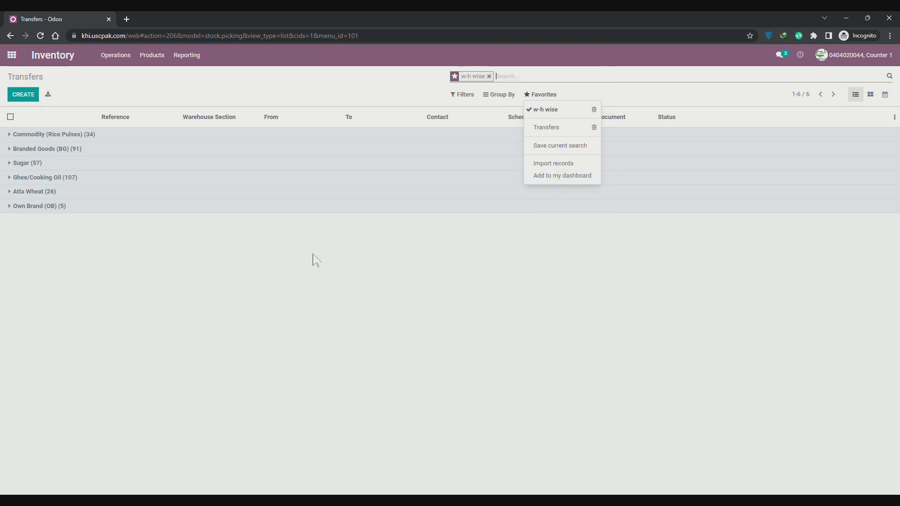
{"action": "left_click", "coordinate": [206, 273]}
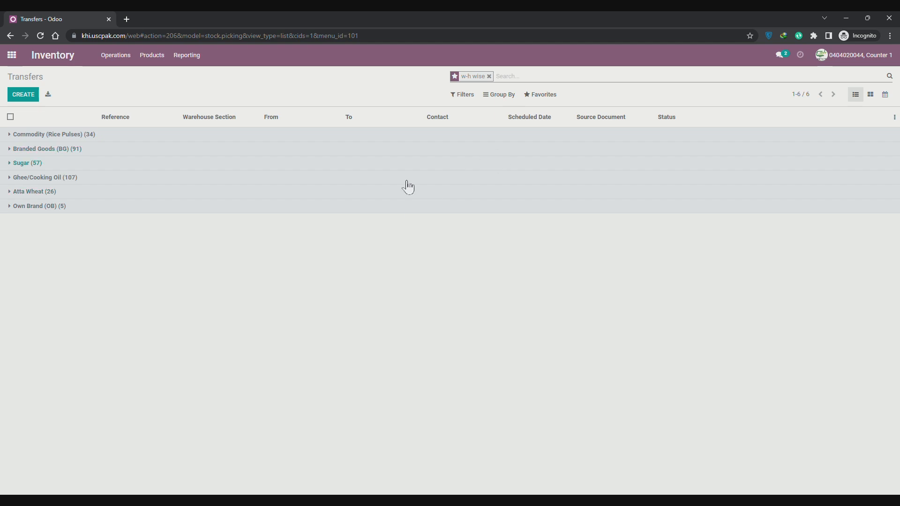
Step: Leave and reopen the Inventory app, and look through the ungrouped Transfers list
{"action": "left_click", "coordinate": [11, 55]}
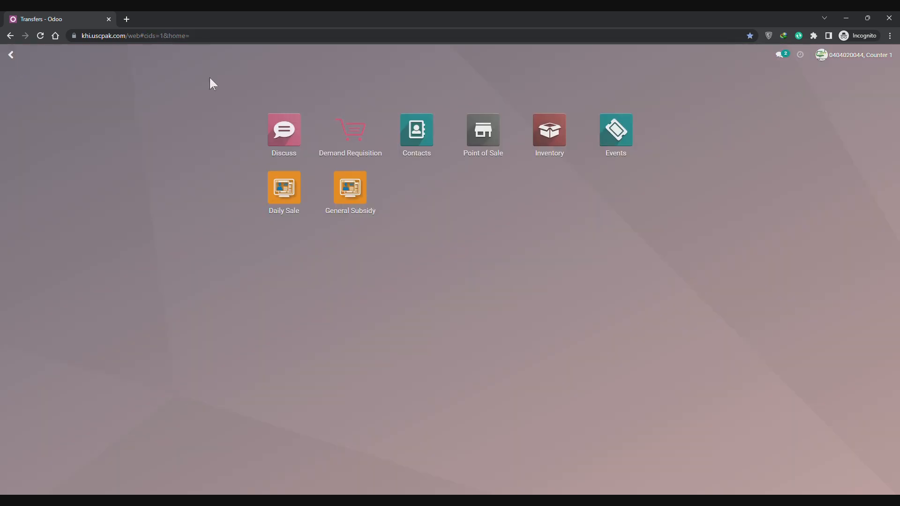
{"action": "left_click", "coordinate": [555, 133]}
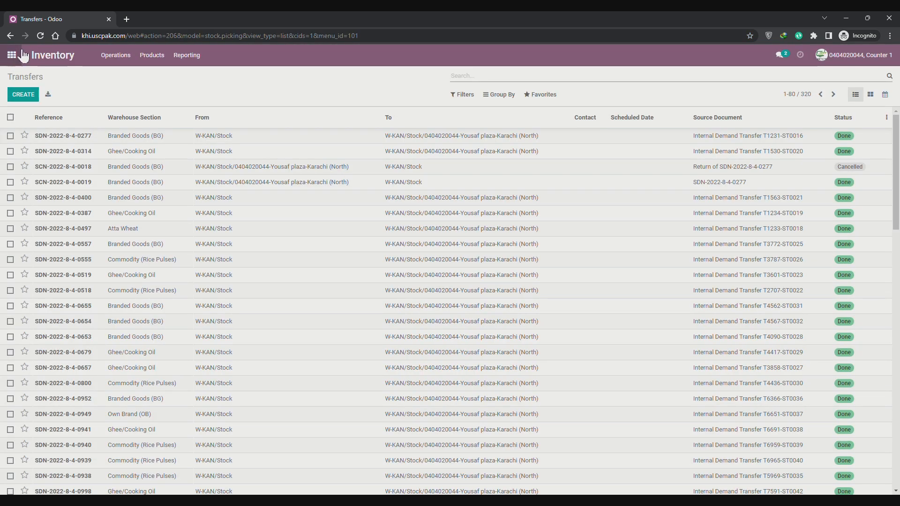
{"action": "left_click", "coordinate": [12, 56]}
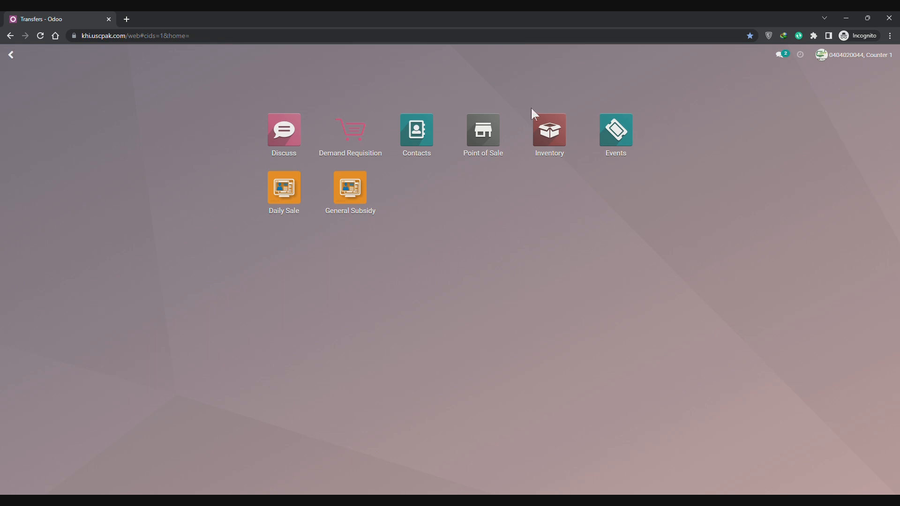
{"action": "left_click", "coordinate": [541, 142]}
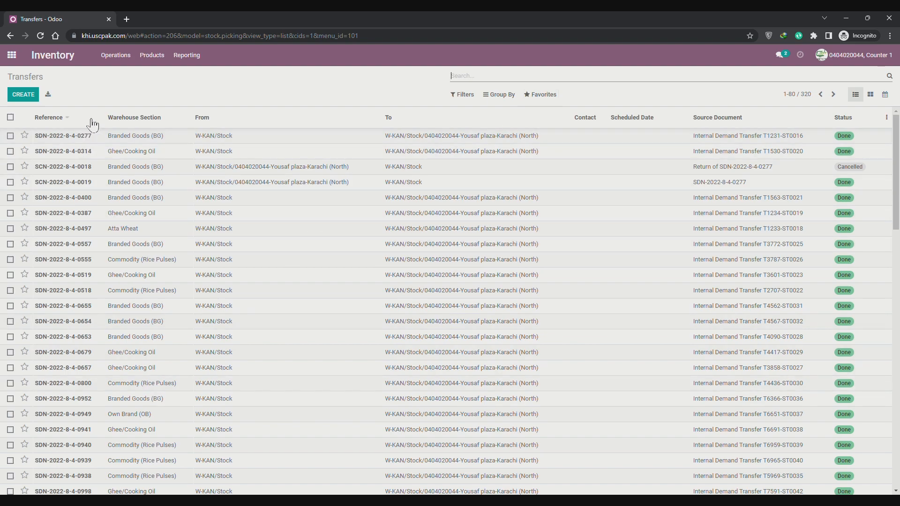
{"action": "scroll", "coordinate": [393, 474], "scroll_direction": "down", "scroll_amount": 12}
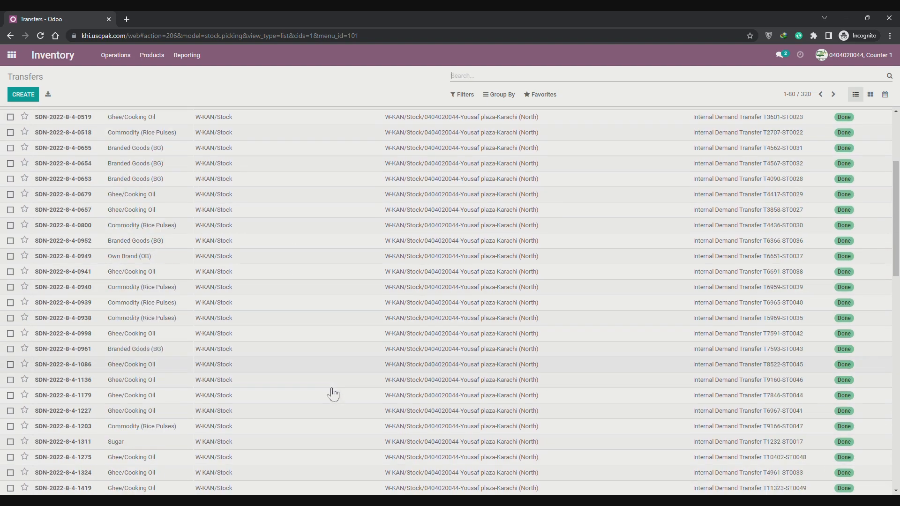
{"action": "scroll", "coordinate": [577, 407], "scroll_direction": "up", "scroll_amount": 12}
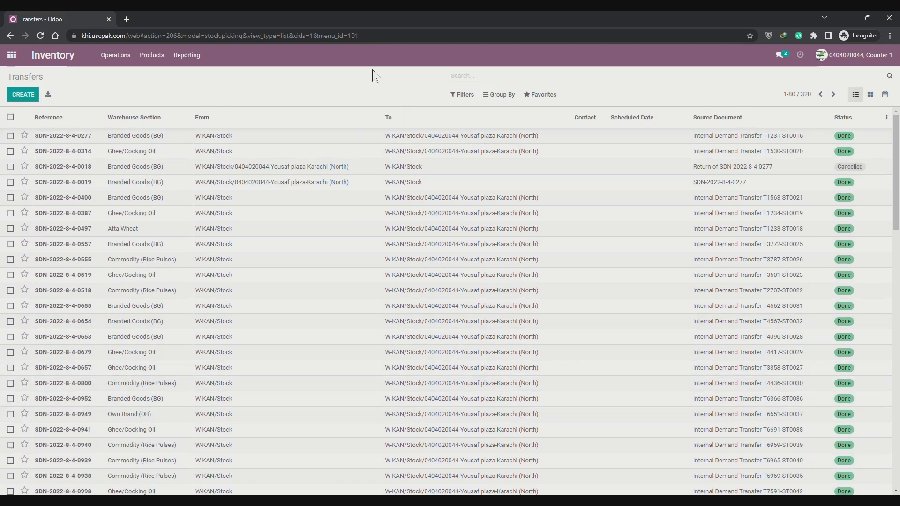
Step: Apply the saved favorite "w-h wise" to the Transfers list
{"action": "left_click", "coordinate": [542, 97]}
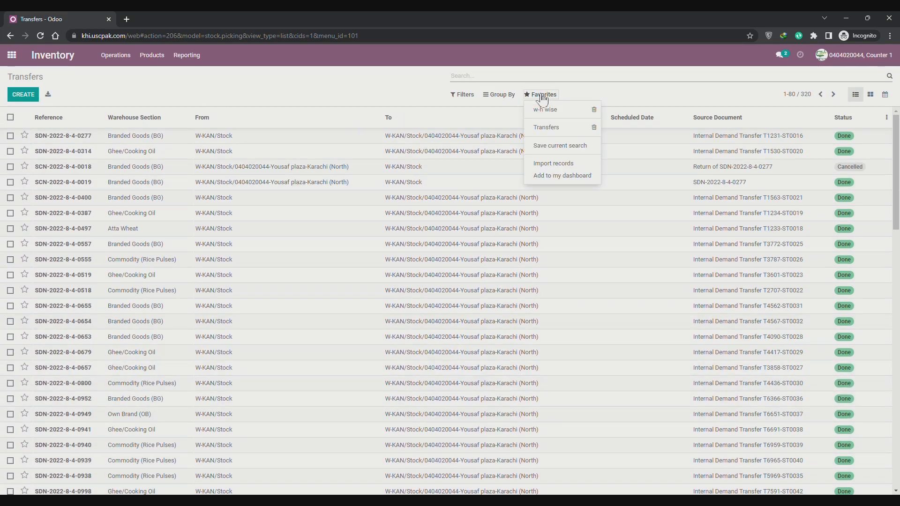
{"action": "left_click", "coordinate": [568, 113]}
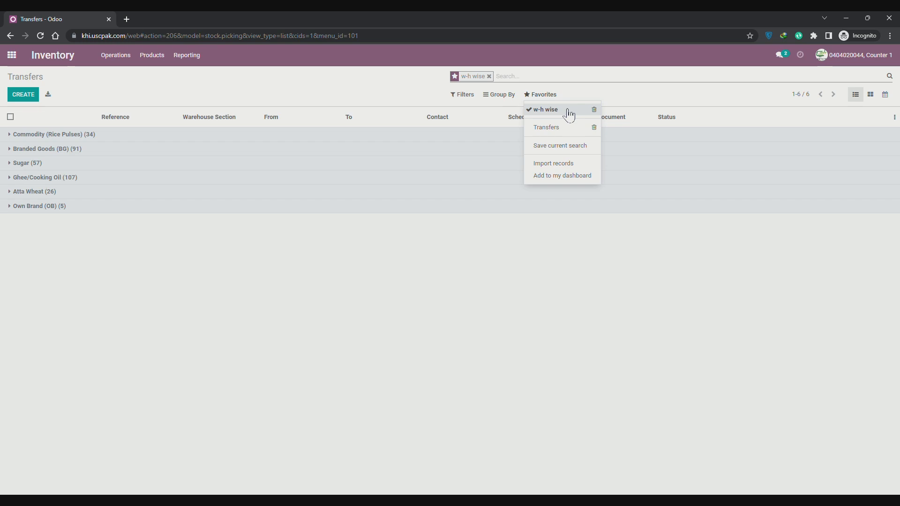
{"action": "left_click", "coordinate": [22, 281]}
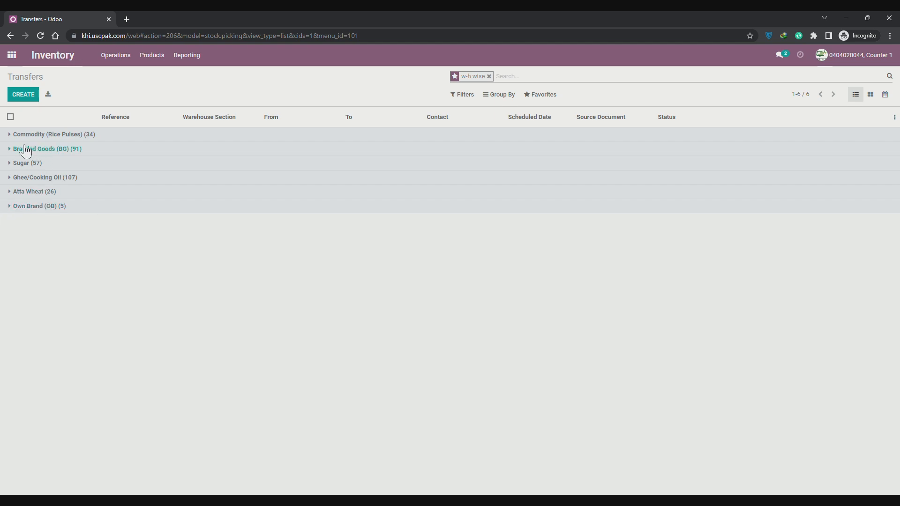
Step: Expand every warehouse section group and, under Commodity (Rice Pulses), the Done records of Warehouse - Karachi (North): Internal Transfers
{"action": "left_click", "coordinate": [14, 135]}
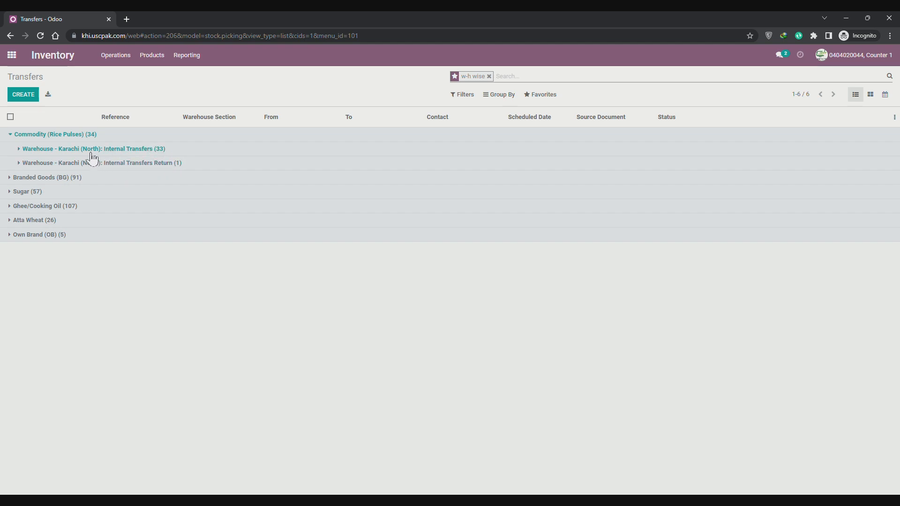
{"action": "left_click", "coordinate": [58, 178]}
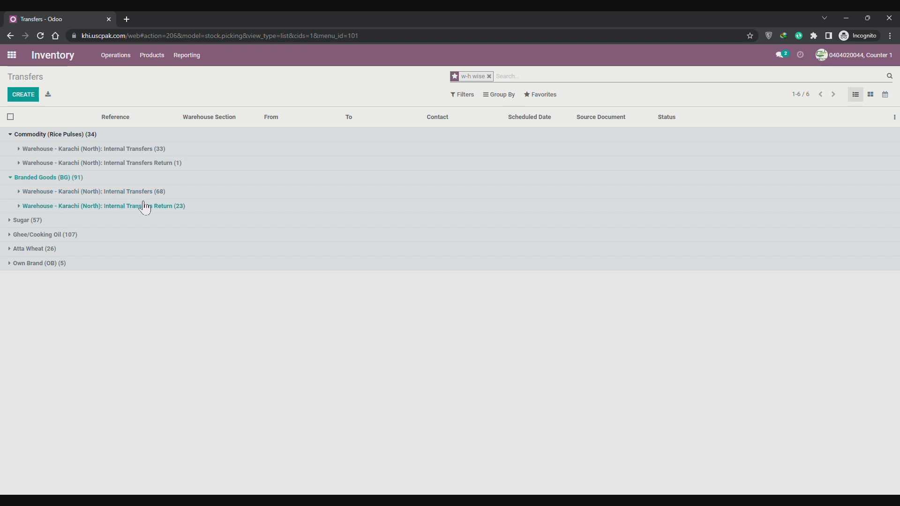
{"action": "left_click", "coordinate": [29, 221]}
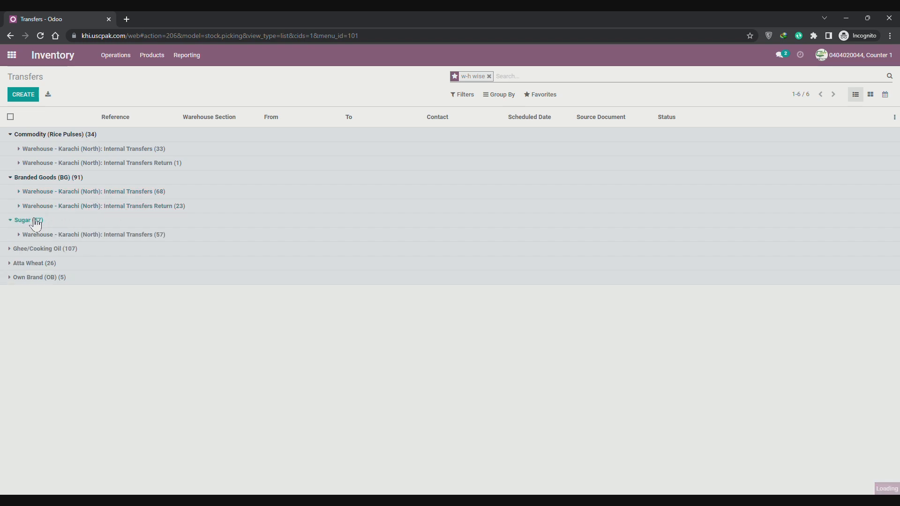
{"action": "left_click", "coordinate": [60, 249]}
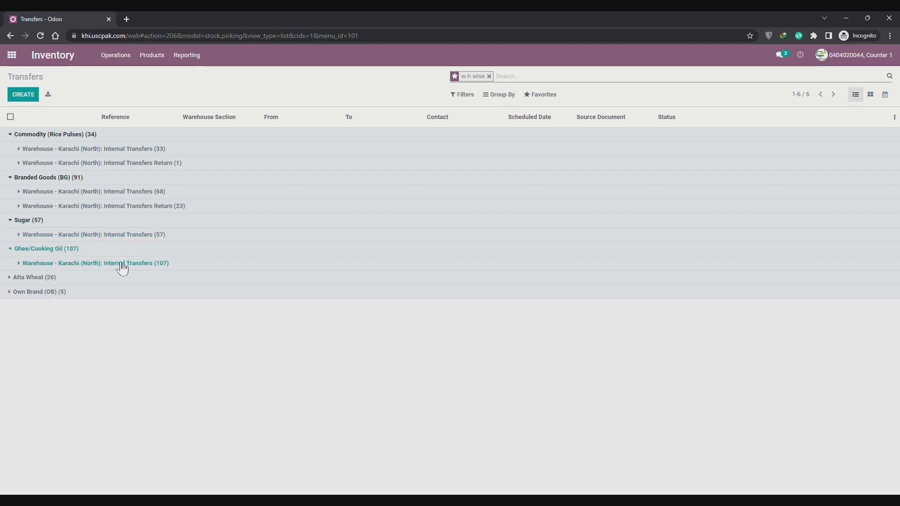
{"action": "left_click", "coordinate": [21, 279]}
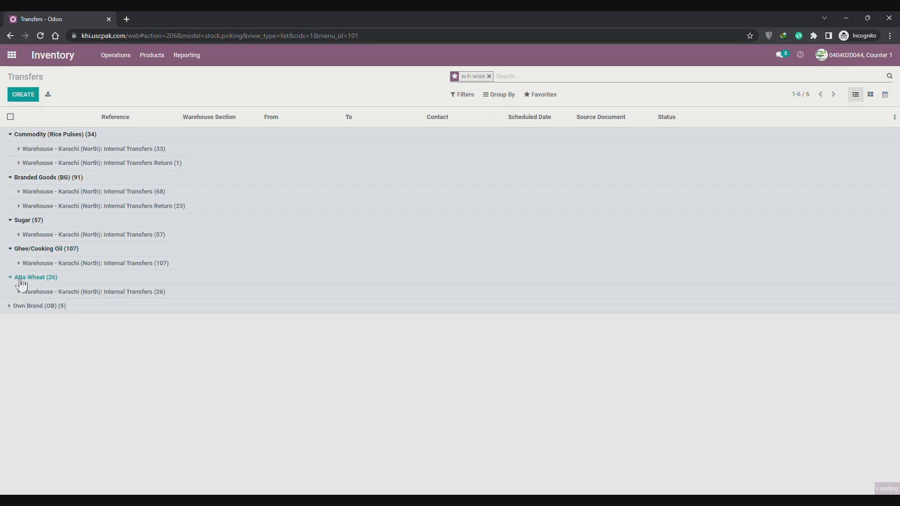
{"action": "left_click", "coordinate": [38, 307]}
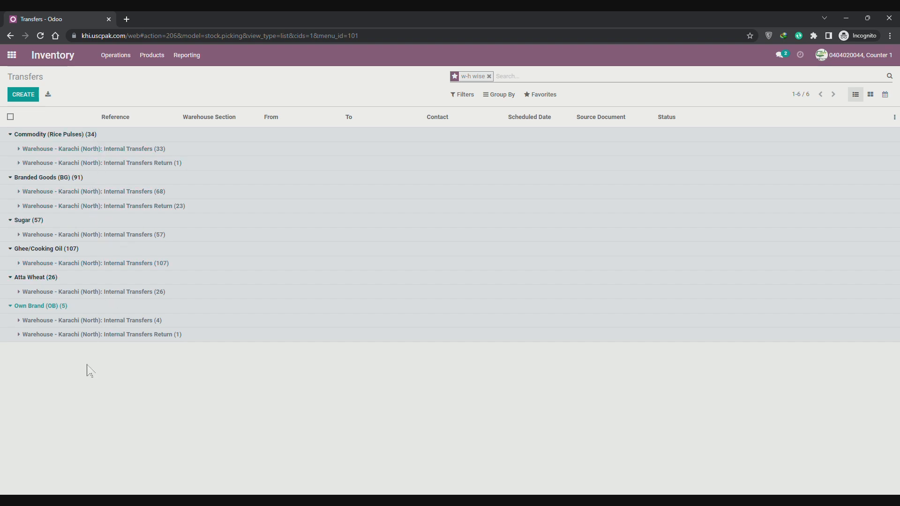
{"action": "left_click", "coordinate": [66, 149]}
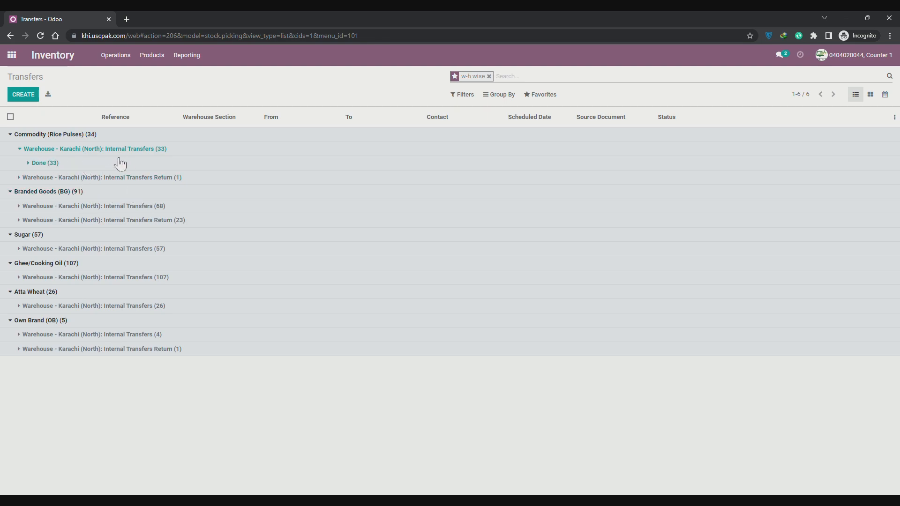
{"action": "left_click", "coordinate": [56, 164]}
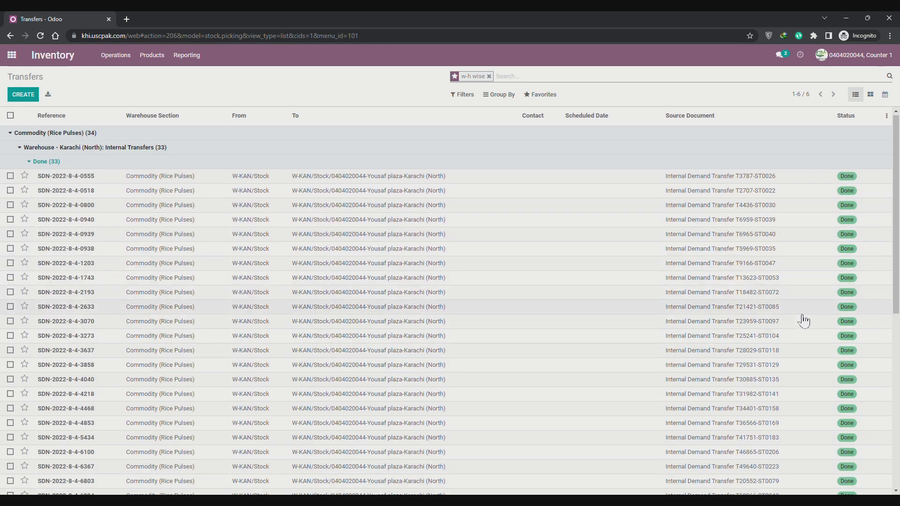
Step: Look through the Done transfers under Commodity (Rice Pulses), examine the first transfer's status history, and return to the list
{"action": "scroll", "coordinate": [825, 384], "scroll_direction": "down", "scroll_amount": 4}
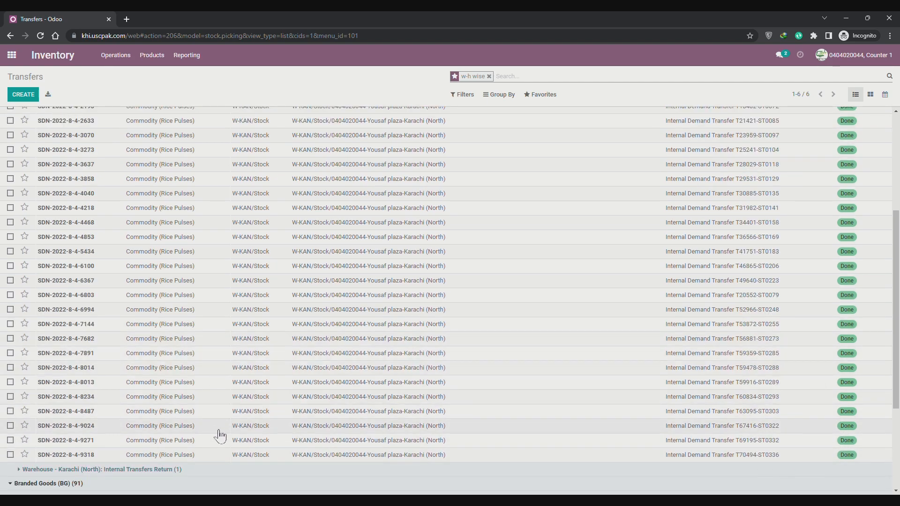
{"action": "scroll", "coordinate": [217, 434], "scroll_direction": "up", "scroll_amount": 4}
{"action": "scroll", "coordinate": [56, 224], "scroll_direction": "down", "scroll_amount": 6}
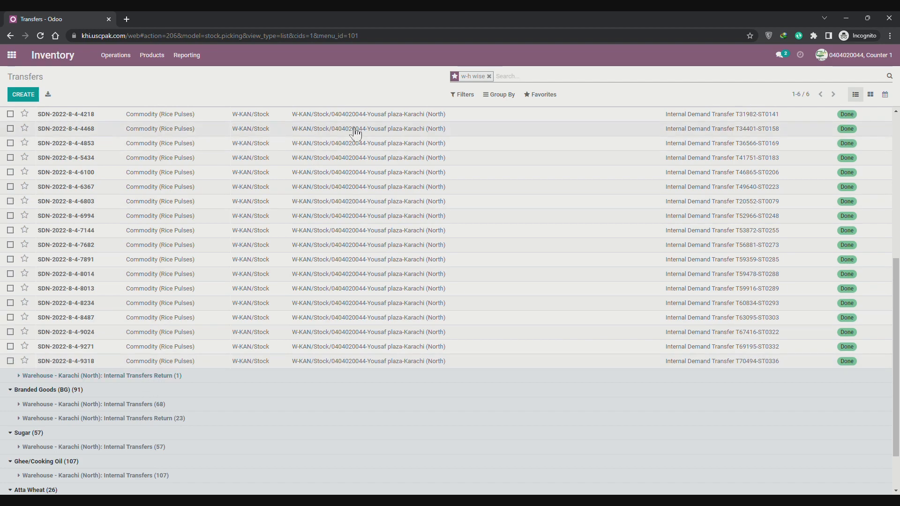
{"action": "scroll", "coordinate": [304, 235], "scroll_direction": "up", "scroll_amount": 6}
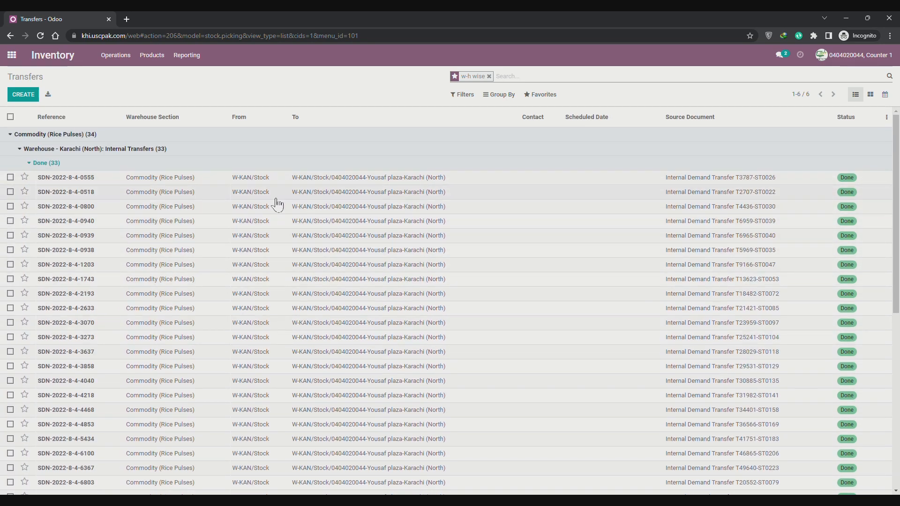
{"action": "left_click", "coordinate": [380, 179]}
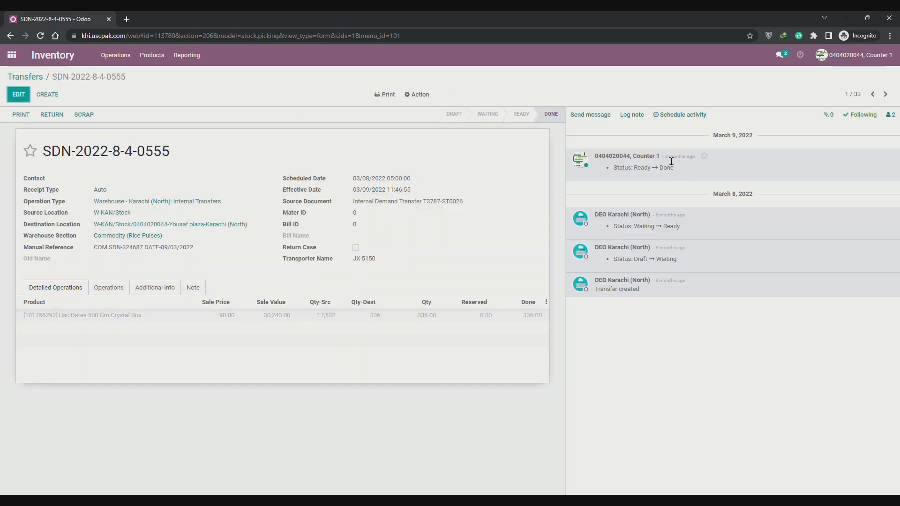
{"action": "left_click_drag", "start_coordinate": [664, 158], "coordinate": [702, 162]}
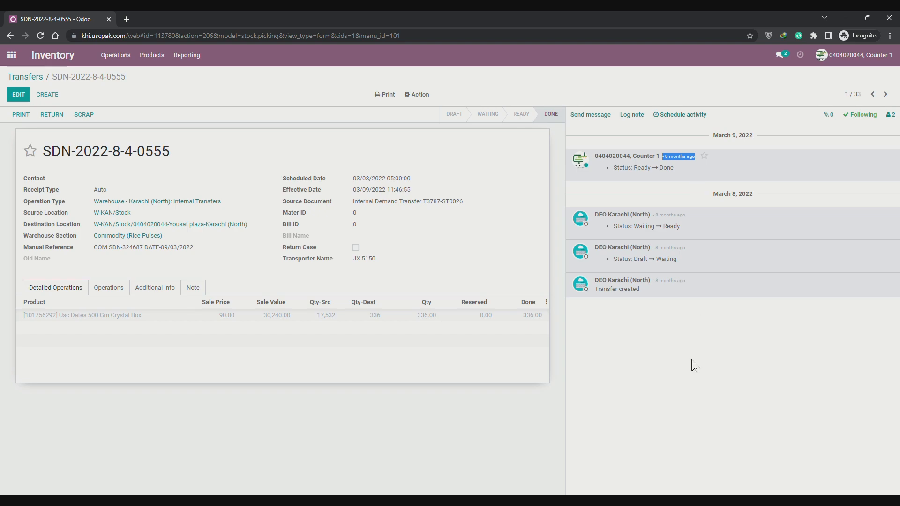
{"action": "left_click", "coordinate": [647, 308]}
{"action": "left_click_drag", "start_coordinate": [646, 308], "coordinate": [549, 261]}
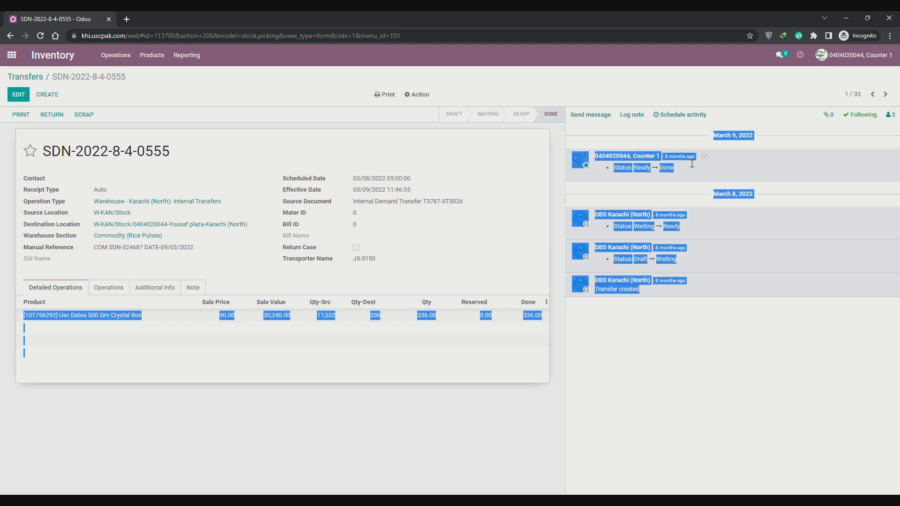
{"action": "left_click", "coordinate": [636, 313]}
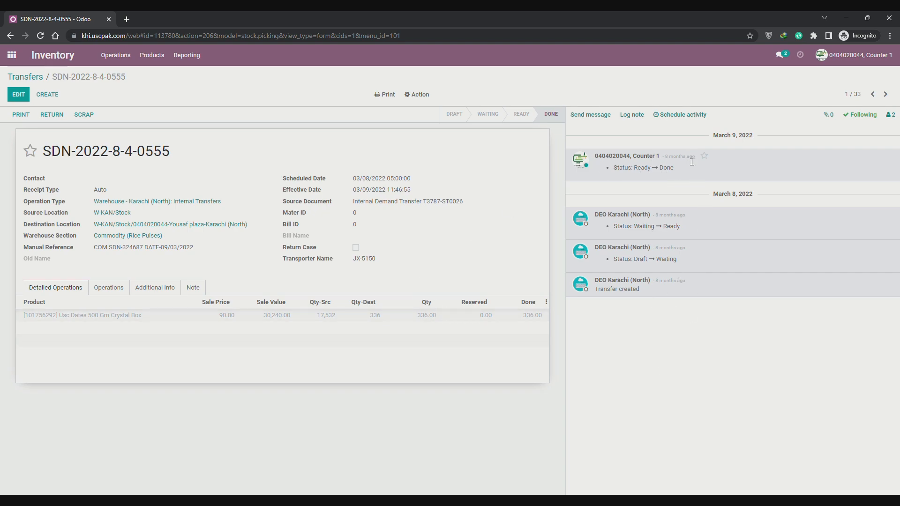
{"action": "left_click", "coordinate": [39, 78]}
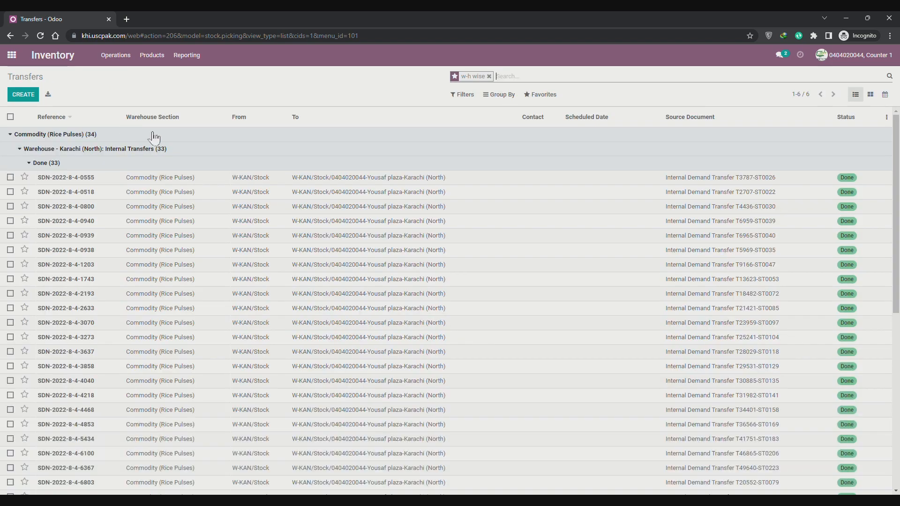
Step: Expand Commodity's Internal Transfers Return in place of its Done records, and review Branded Goods (BG) Internal Transfers' Cancelled and Done records
{"action": "left_click", "coordinate": [56, 165]}
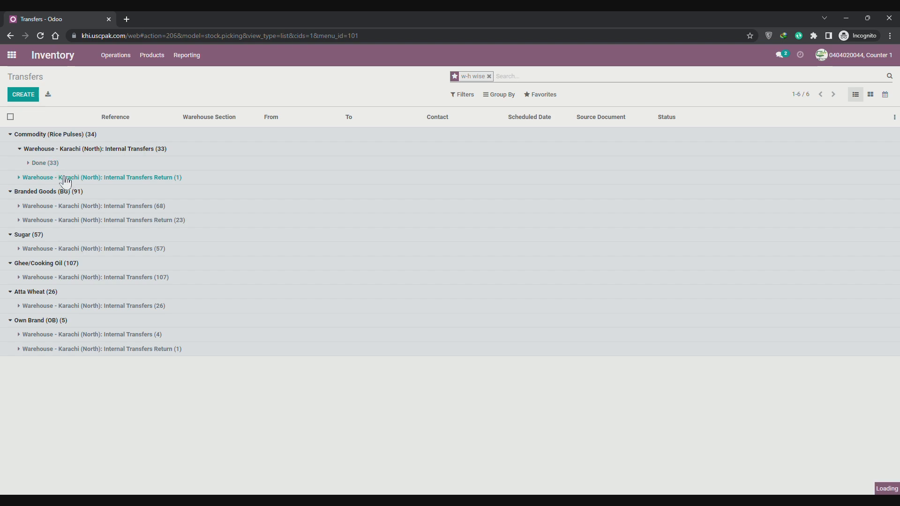
{"action": "left_click", "coordinate": [62, 177]}
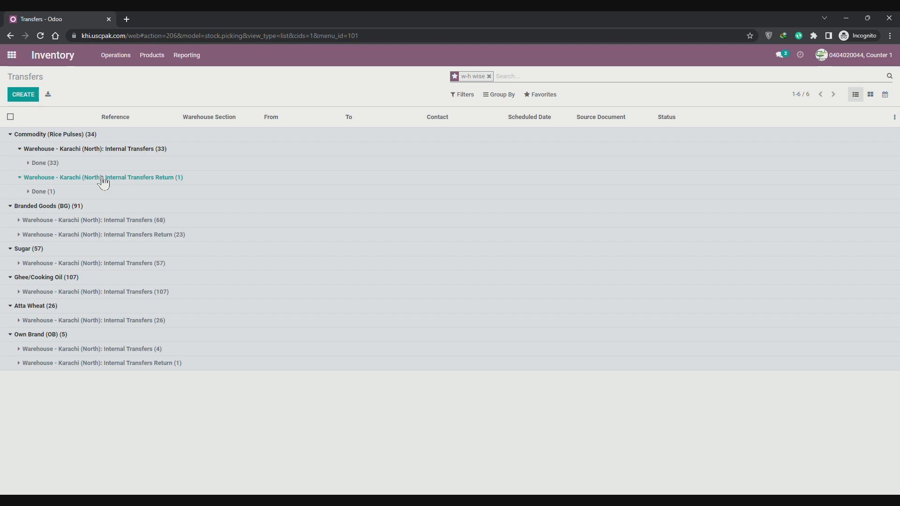
{"action": "left_click", "coordinate": [49, 221]}
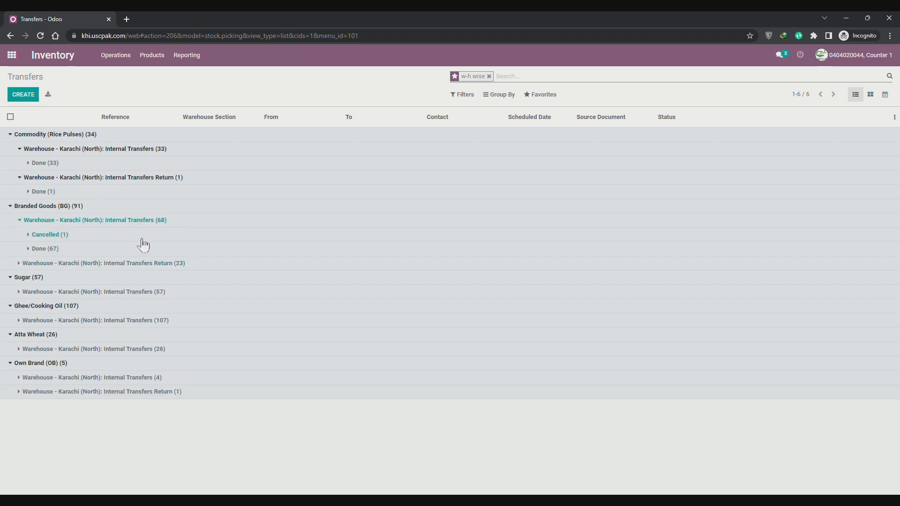
{"action": "left_click", "coordinate": [51, 234]}
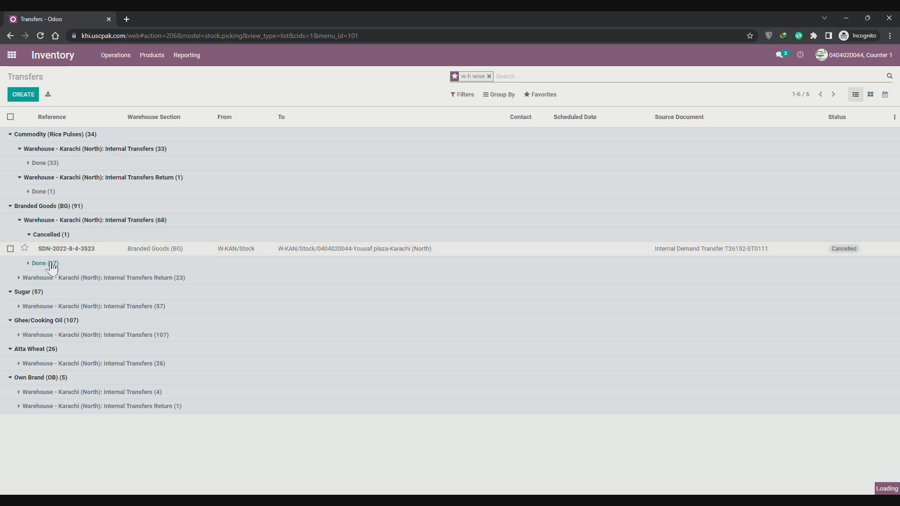
{"action": "left_click", "coordinate": [46, 263]}
{"action": "scroll", "coordinate": [464, 386], "scroll_direction": "down", "scroll_amount": 5}
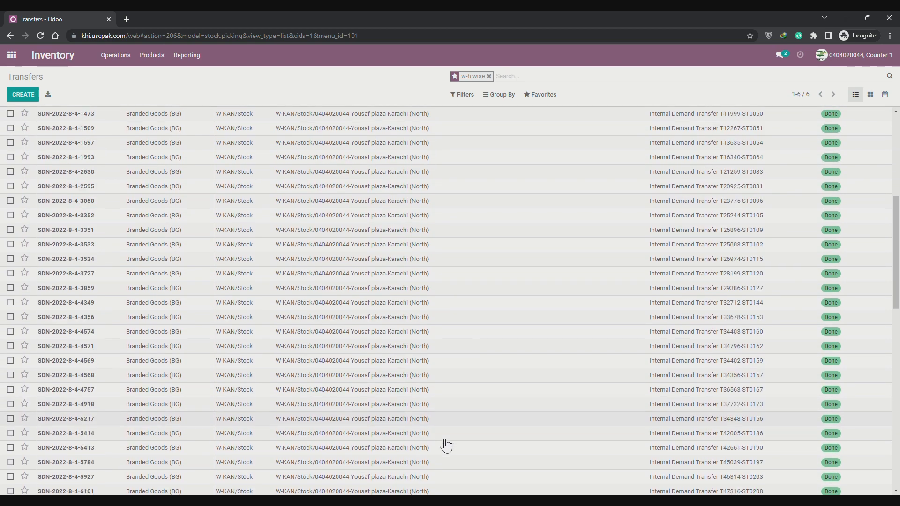
{"action": "scroll", "coordinate": [446, 421], "scroll_direction": "up", "scroll_amount": 5}
Step: Collapse the Commodity (Rice Pulses), Branded Goods (BG) and Sugar warehouse section groups
{"action": "left_click", "coordinate": [36, 205]}
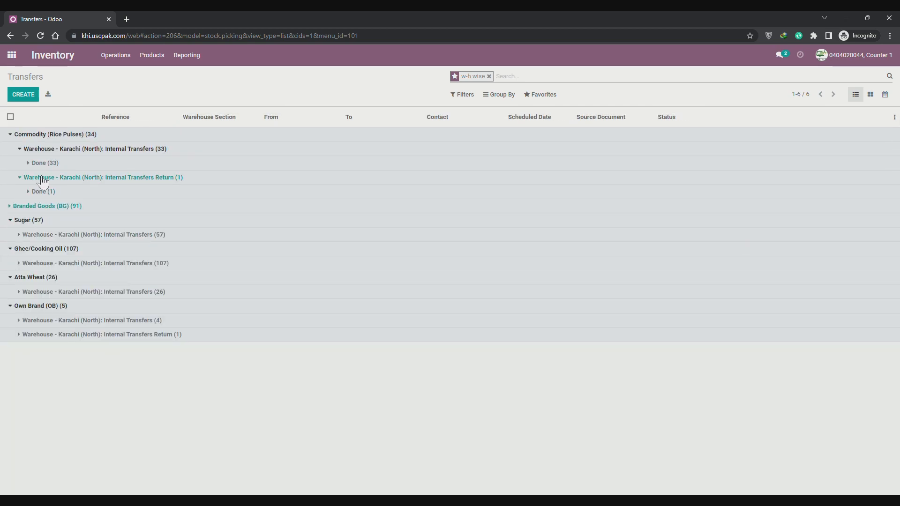
{"action": "left_click", "coordinate": [45, 177]}
{"action": "left_click", "coordinate": [52, 149]}
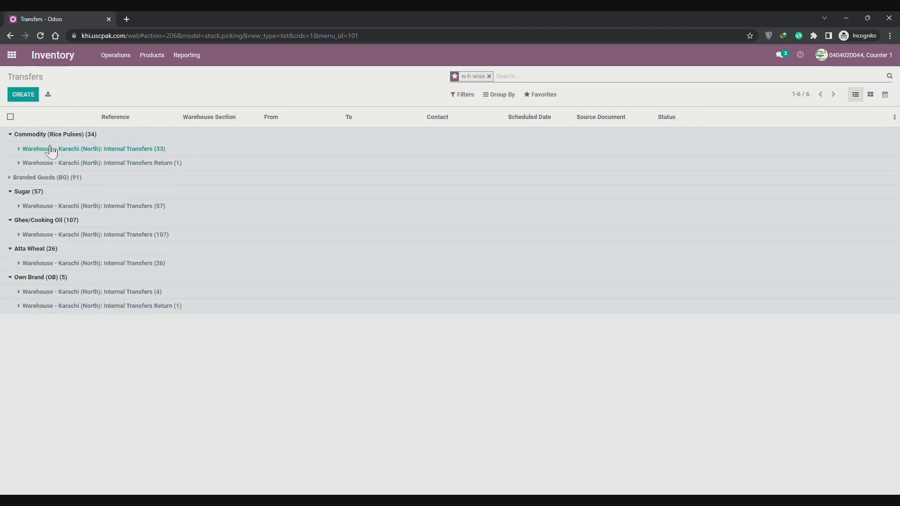
{"action": "left_click", "coordinate": [30, 135]}
{"action": "left_click", "coordinate": [35, 150]}
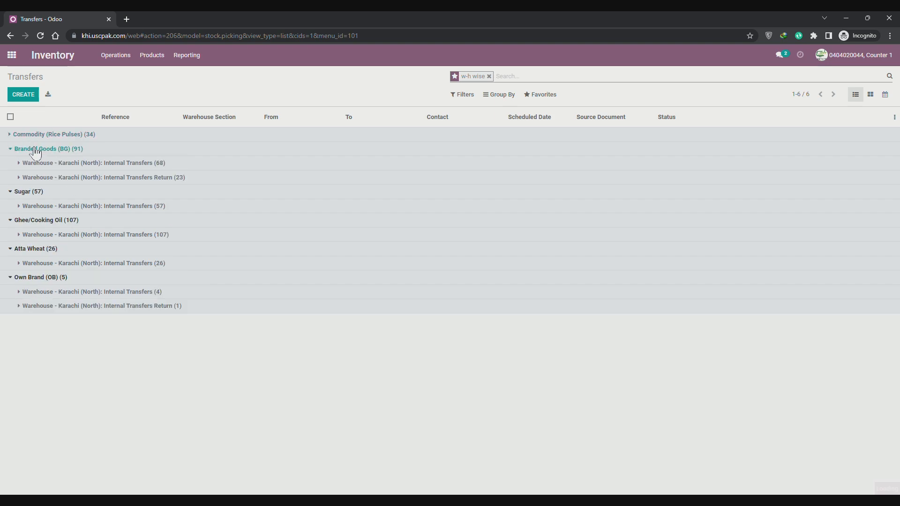
{"action": "left_click", "coordinate": [35, 150]}
{"action": "left_click", "coordinate": [33, 163]}
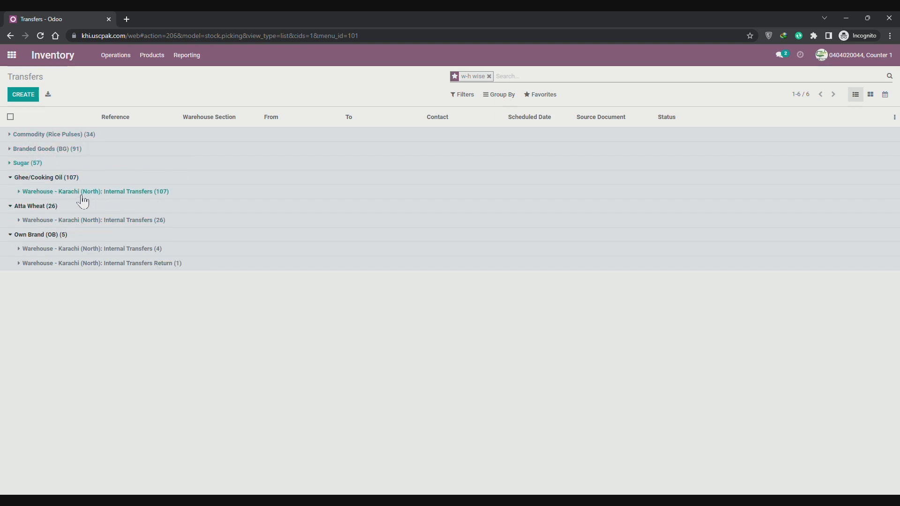
Step: Examine the first Cancelled transfer in Ghee/Cooking Oil's Internal Transfers, return to the list and collapse the Ghee/Cooking Oil group
{"action": "left_click", "coordinate": [53, 192]}
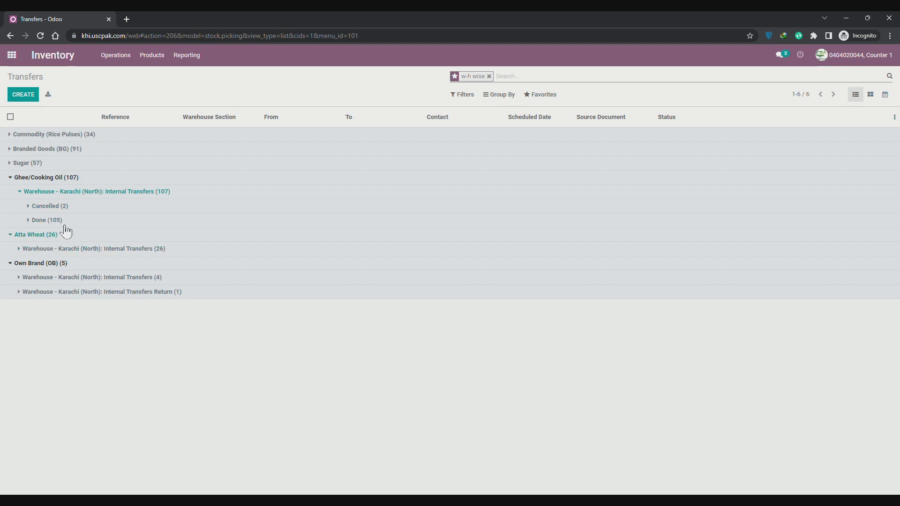
{"action": "left_click", "coordinate": [49, 206]}
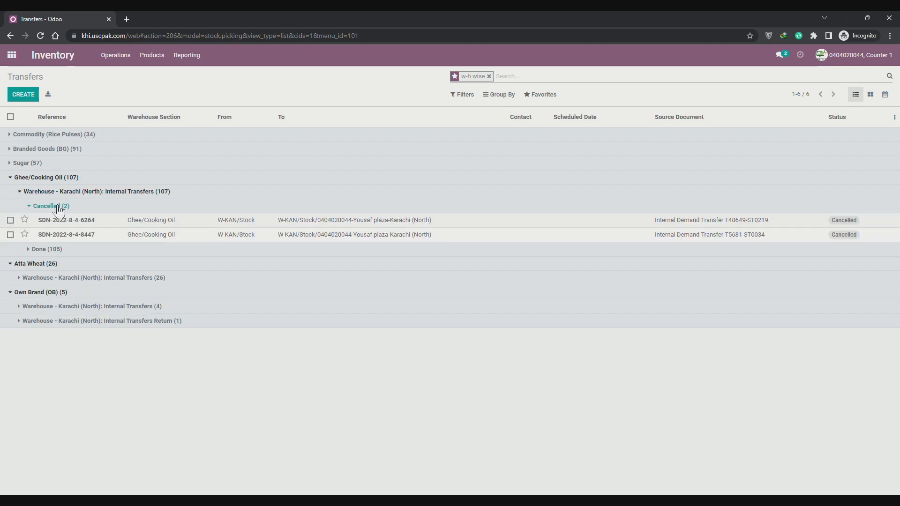
{"action": "left_click", "coordinate": [437, 222]}
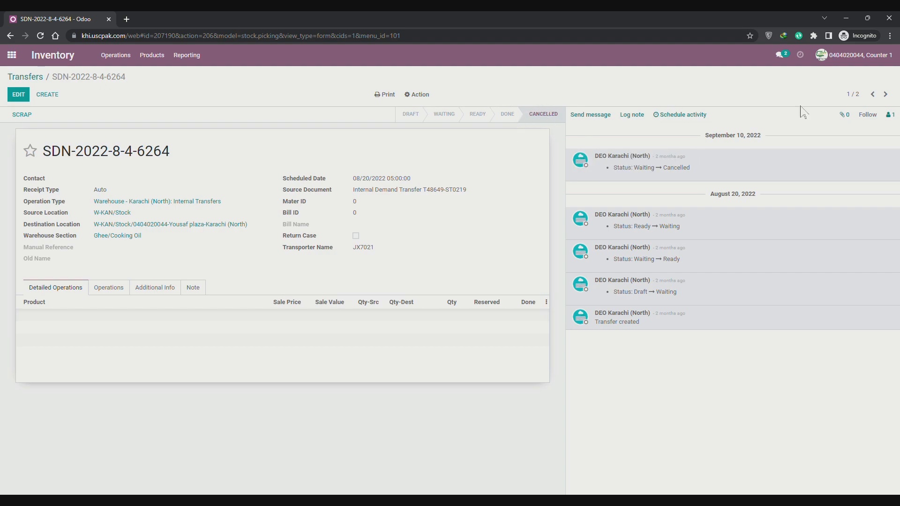
{"action": "left_click", "coordinate": [39, 78]}
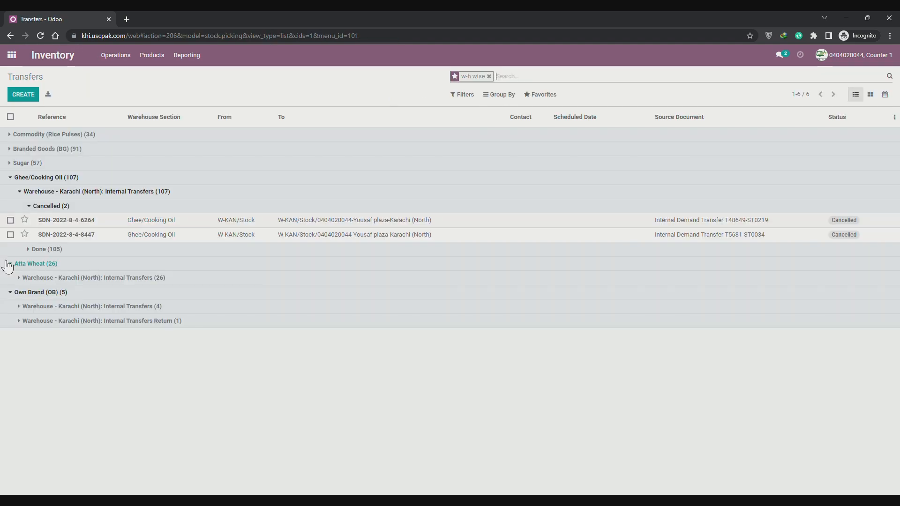
{"action": "left_click", "coordinate": [51, 206]}
{"action": "left_click", "coordinate": [28, 179]}
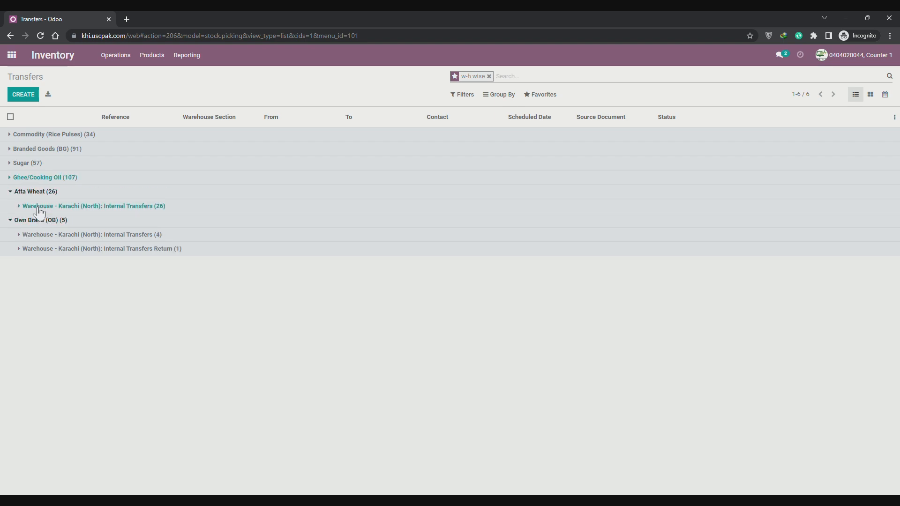
Step: Expand the operation types under Atta Wheat and Own Brand (OB) to review their statuses, and collapse both warehouse sections
{"action": "left_click", "coordinate": [83, 209]}
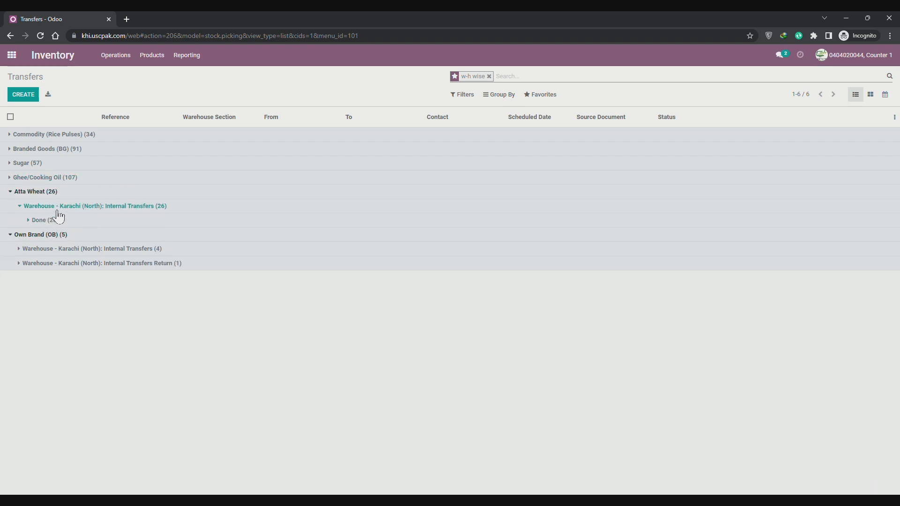
{"action": "left_click", "coordinate": [68, 249]}
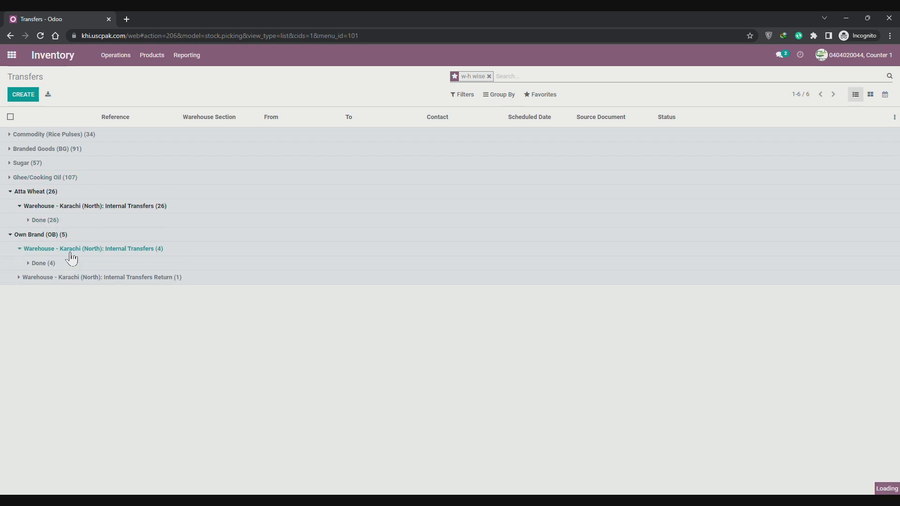
{"action": "left_click", "coordinate": [91, 277]}
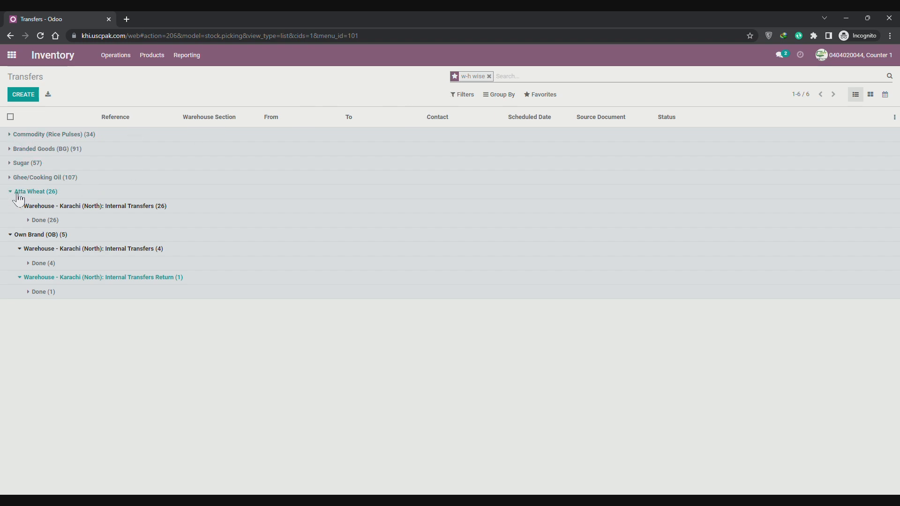
{"action": "left_click", "coordinate": [18, 193]}
{"action": "left_click", "coordinate": [20, 207]}
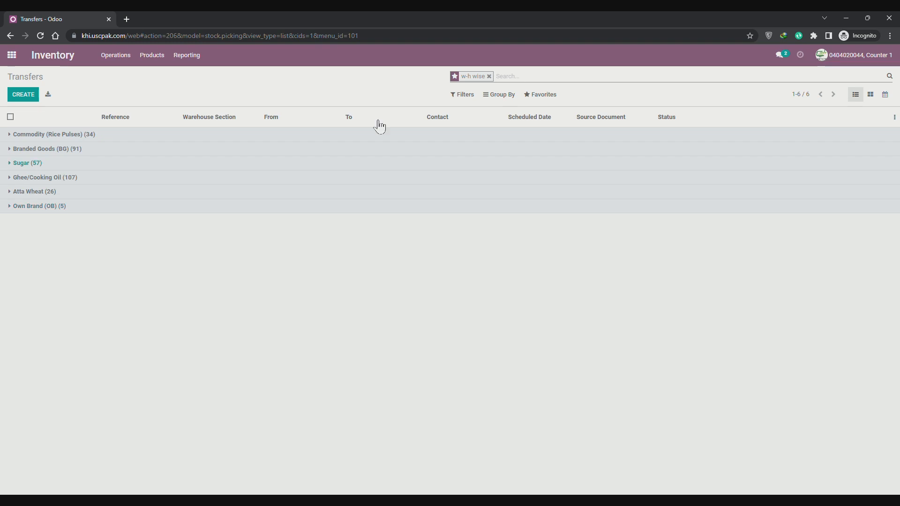
{"action": "left_click", "coordinate": [497, 96]}
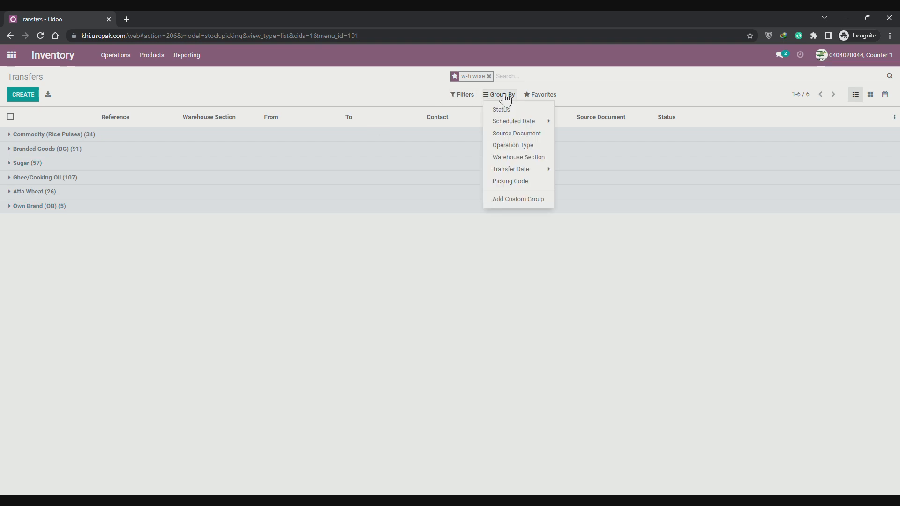
{"action": "left_click", "coordinate": [535, 112]}
{"action": "left_click", "coordinate": [533, 112]}
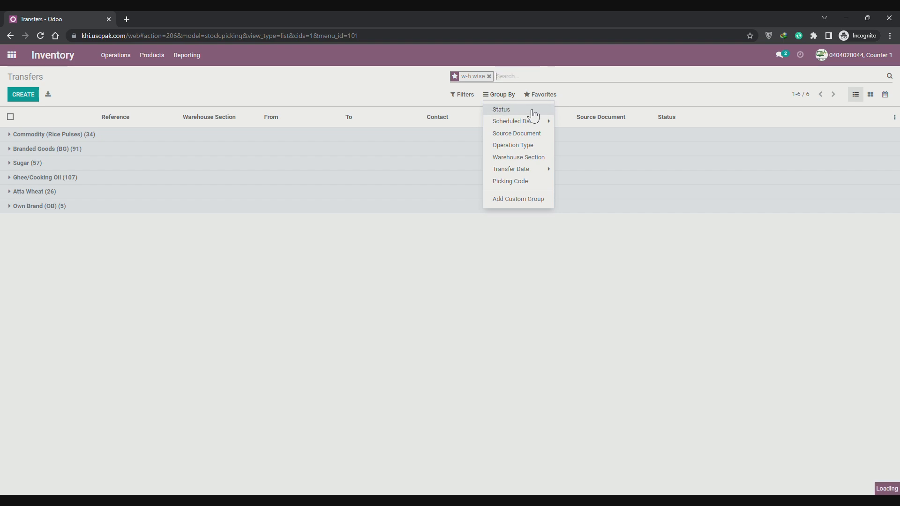
Step: Clear the "w-h wise" favorite and group the Transfers list by Status > Warehouse Section
{"action": "left_click", "coordinate": [493, 76]}
{"action": "left_click", "coordinate": [503, 95]}
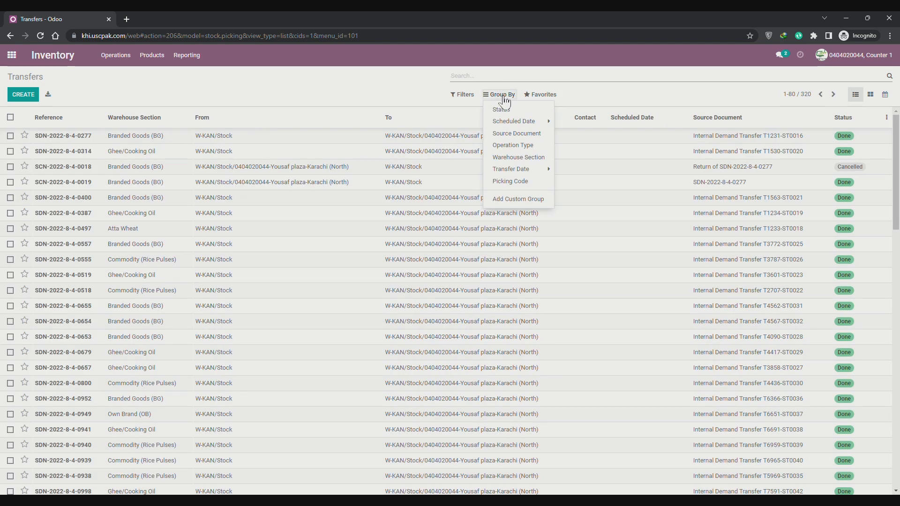
{"action": "left_click", "coordinate": [516, 110]}
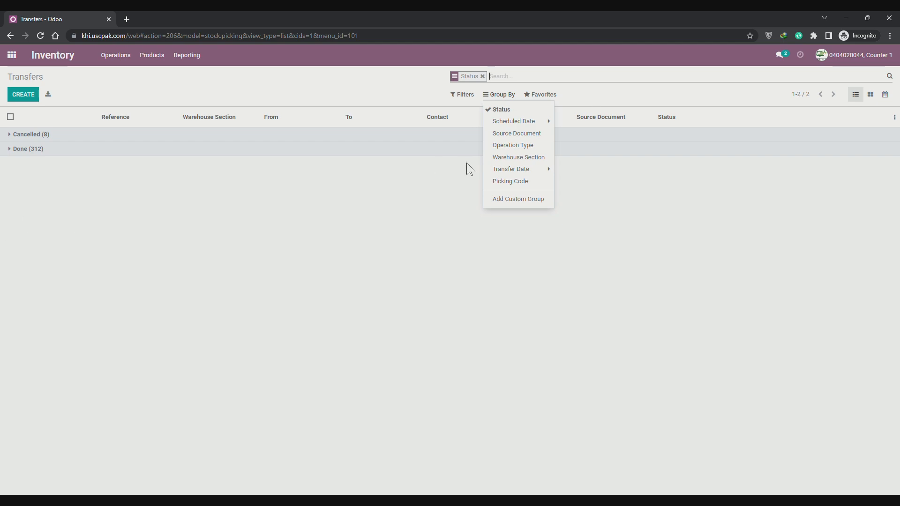
{"action": "left_click", "coordinate": [548, 161]}
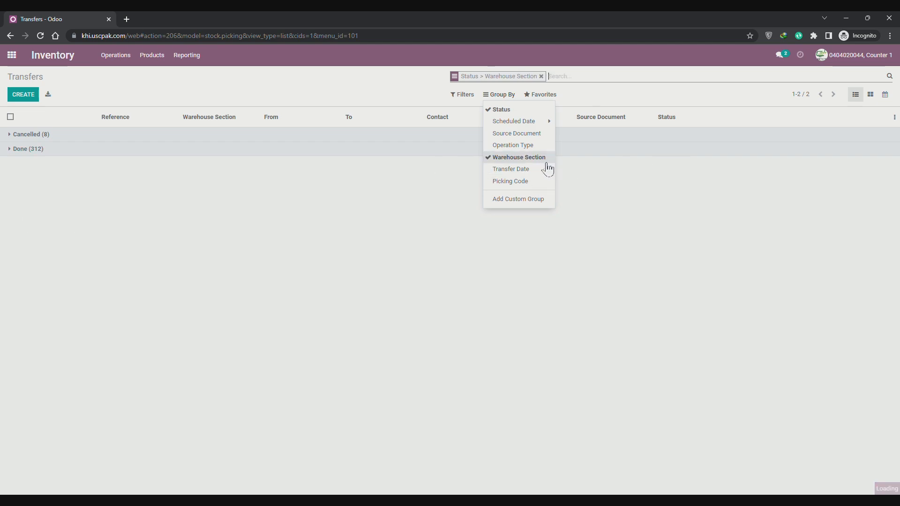
{"action": "left_click", "coordinate": [131, 242]}
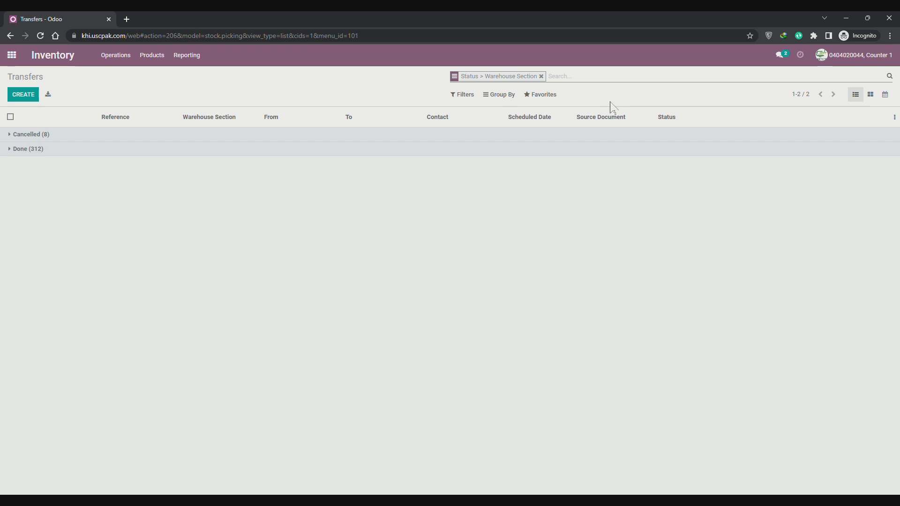
Step: Save the current grouping of the Transfers list as a favorite search named "status w-h wise"
{"action": "left_click", "coordinate": [547, 97]}
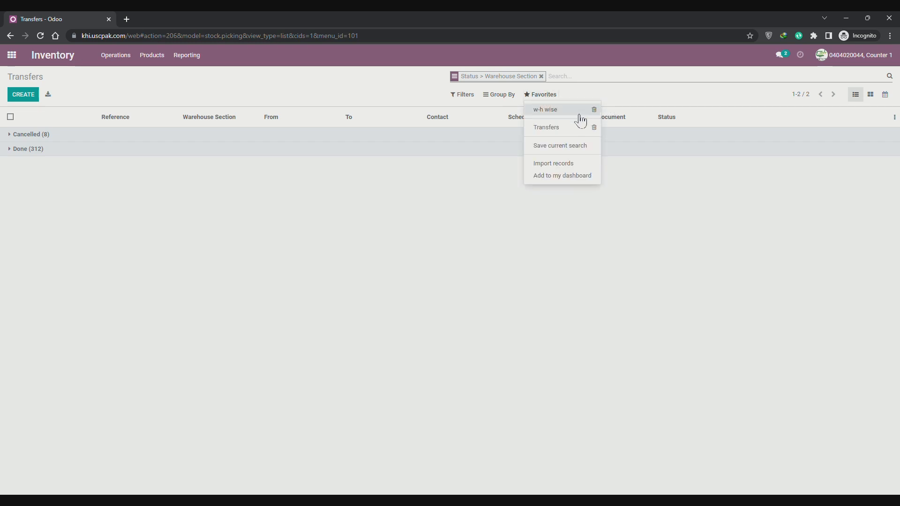
{"action": "left_click", "coordinate": [591, 148]}
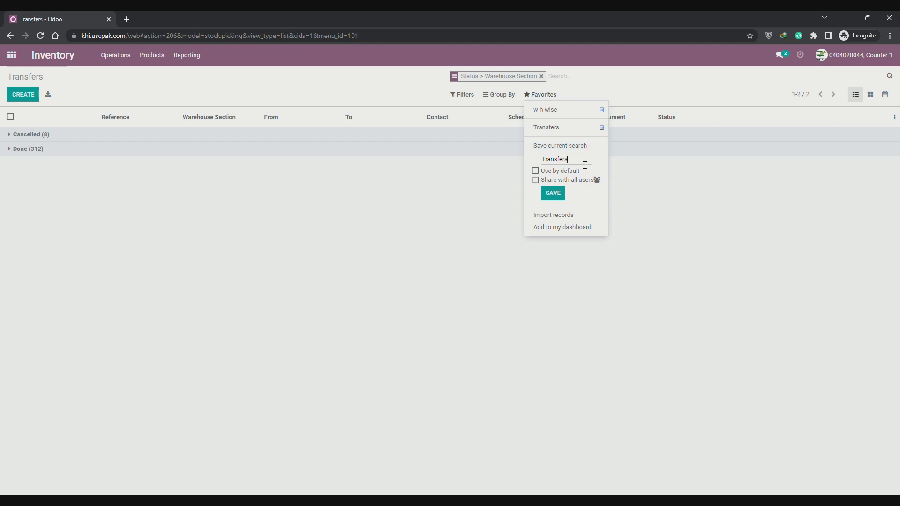
{"action": "left_click_drag", "start_coordinate": [586, 161], "coordinate": [537, 164]}
{"action": "type", "text": "status w-h wise"}
{"action": "left_click", "coordinate": [555, 195]}
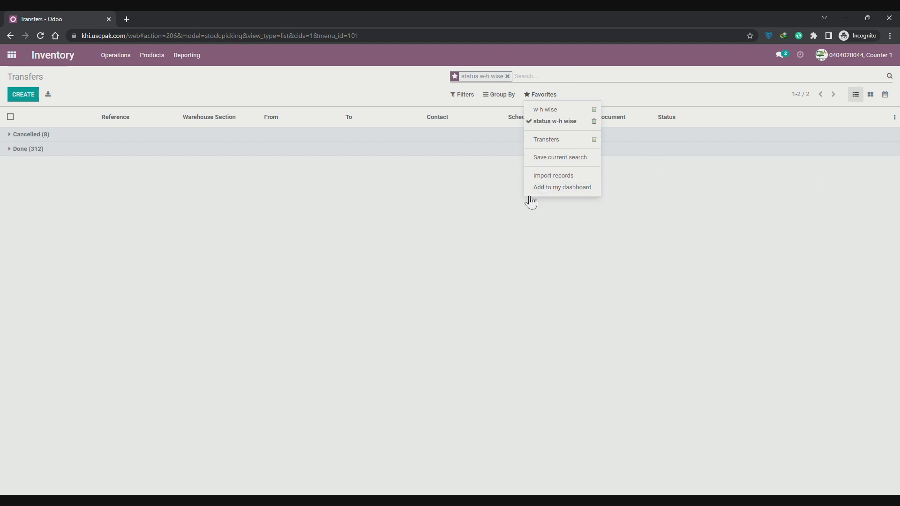
Step: Reopen the Inventory app's Transfers list from the home screen and apply the "status w-h wise" favorite
{"action": "left_click", "coordinate": [433, 202]}
{"action": "left_click", "coordinate": [14, 57]}
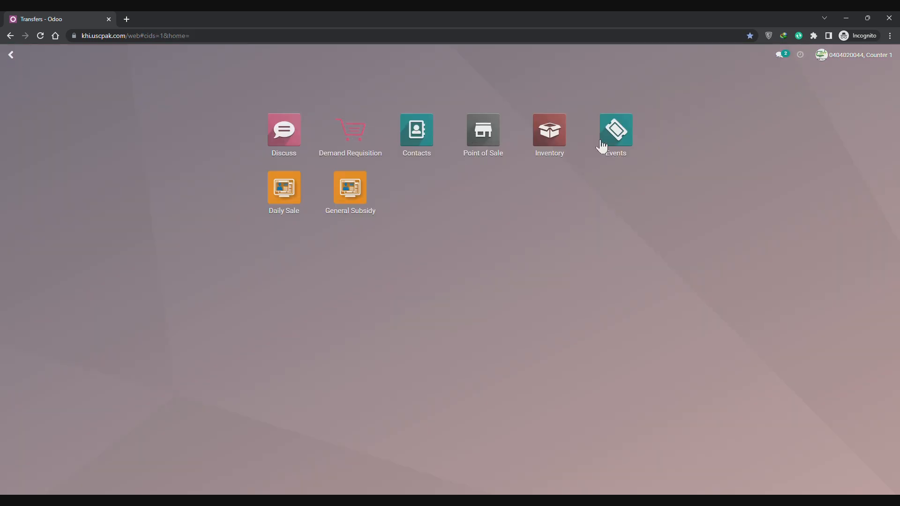
{"action": "left_click", "coordinate": [567, 146]}
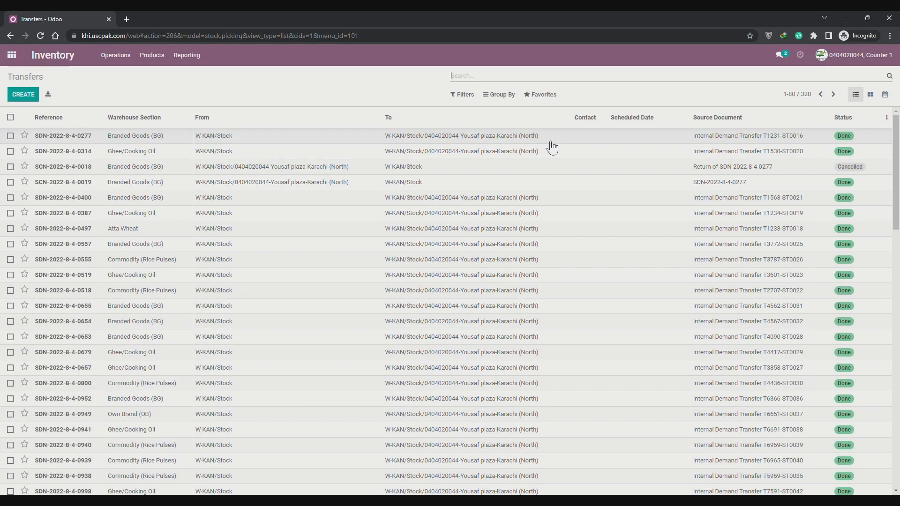
{"action": "left_click", "coordinate": [539, 96]}
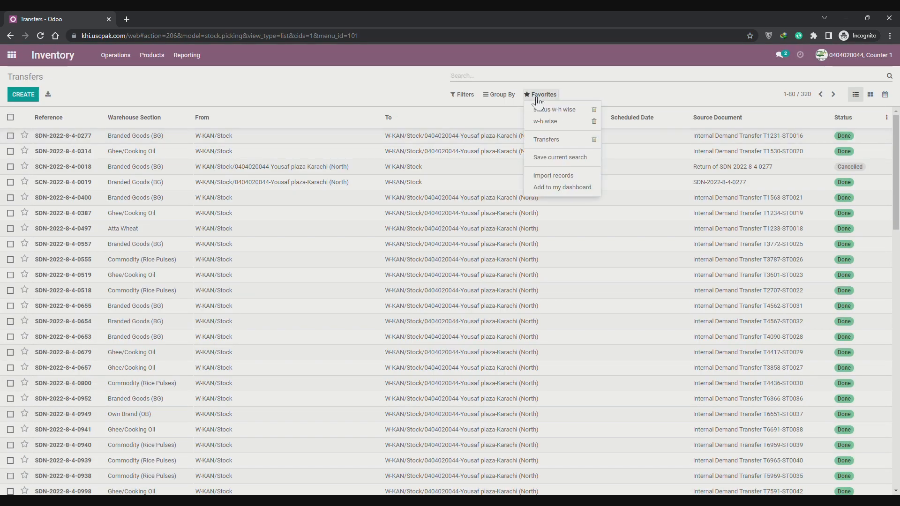
{"action": "left_click", "coordinate": [561, 110]}
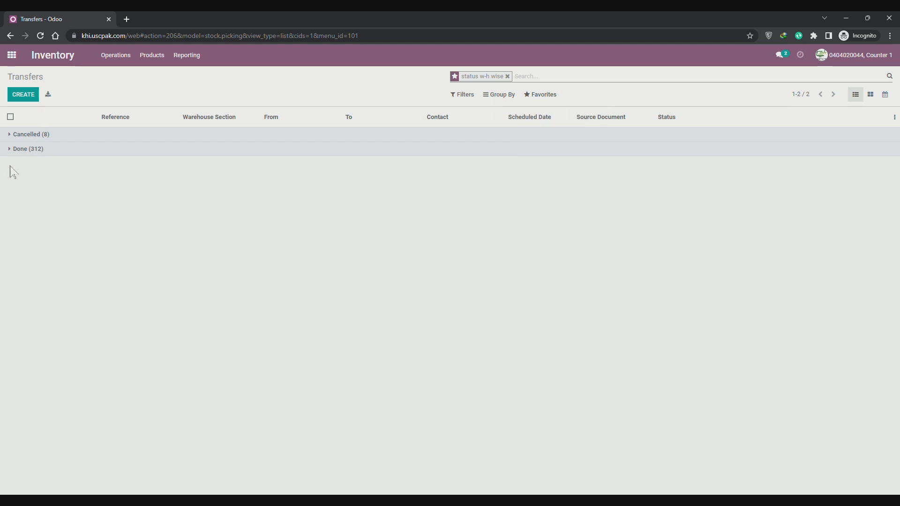
Step: Expand the Done and Cancelled status groups to review their warehouse sections, collapsing each one again
{"action": "left_click", "coordinate": [9, 149]}
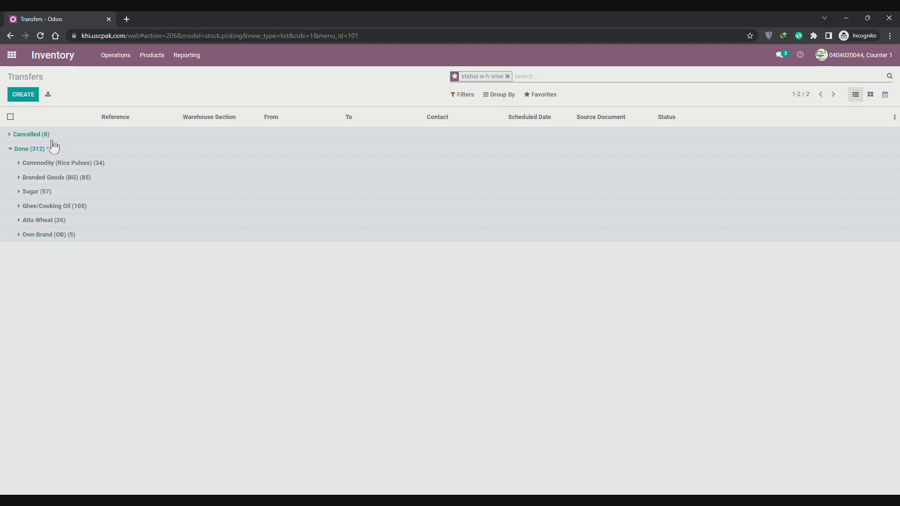
{"action": "left_click", "coordinate": [18, 149]}
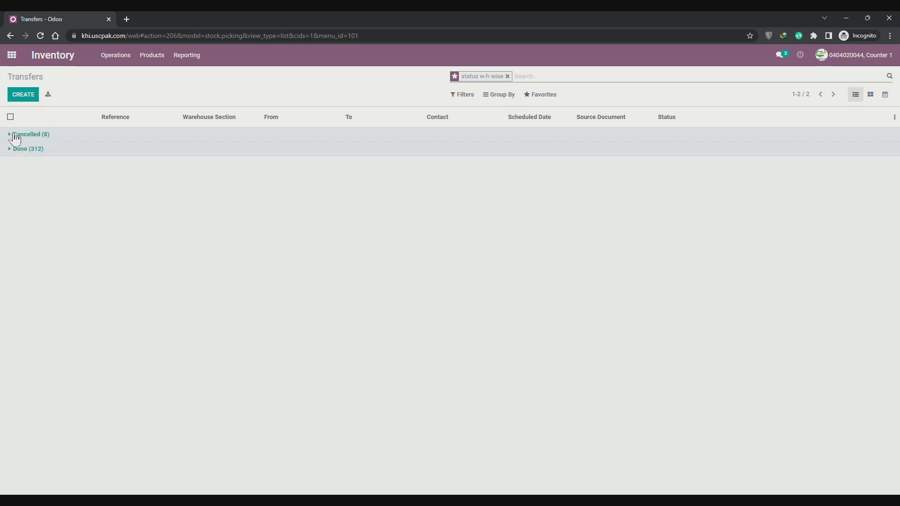
{"action": "left_click", "coordinate": [13, 134]}
{"action": "left_click", "coordinate": [15, 136]}
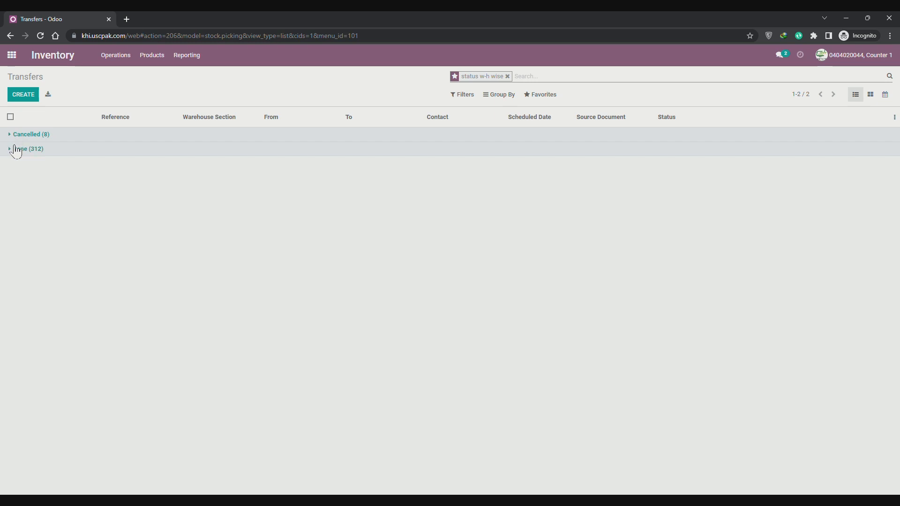